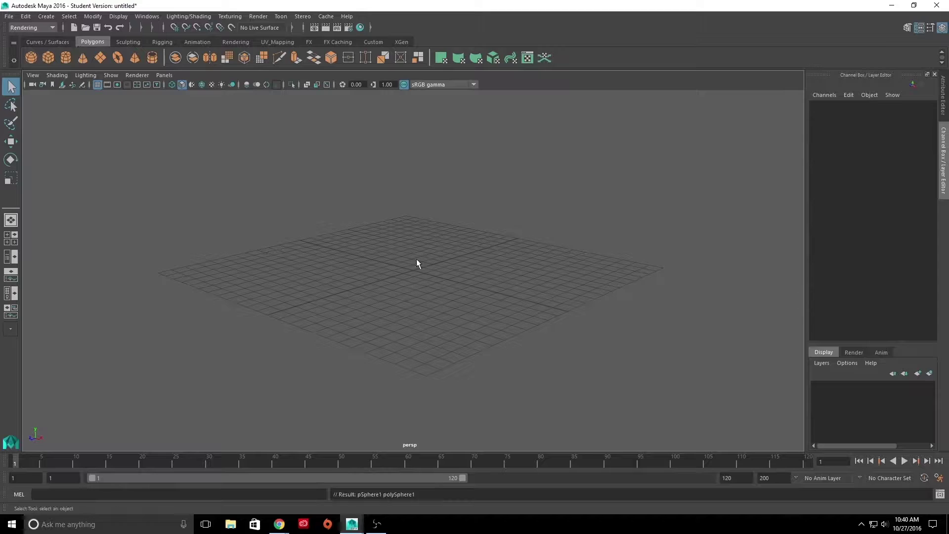
# Step: Create a polygon sphere on the grid and enlarge it
pyautogui.moveTo(417, 264); pyautogui.dragTo(420, 277)
pyautogui.moveTo(413, 232); pyautogui.dragTo(428, 158)
pyautogui.press('r')
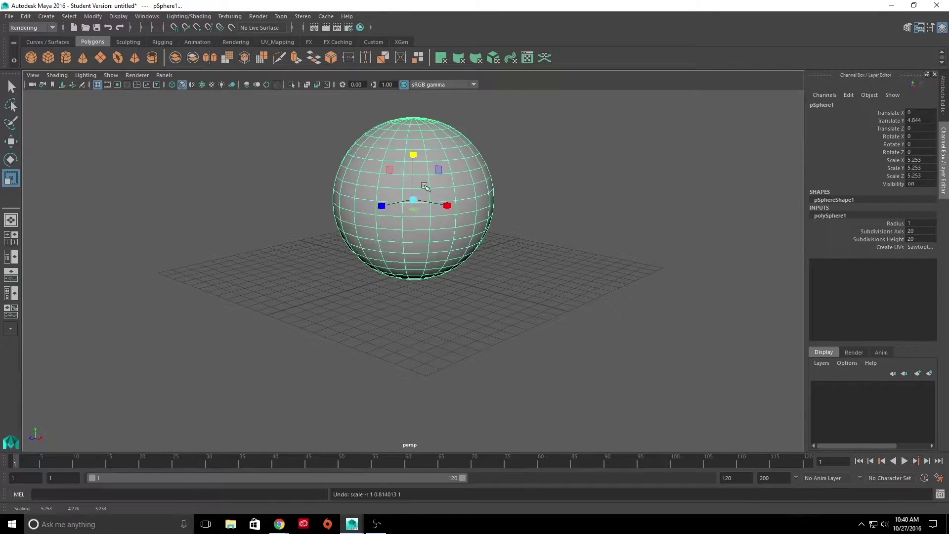
pyautogui.press('space')
# Step: Import pumpkin_REF.jpg as the reference image plane in the side view
pyautogui.click(474, 277)
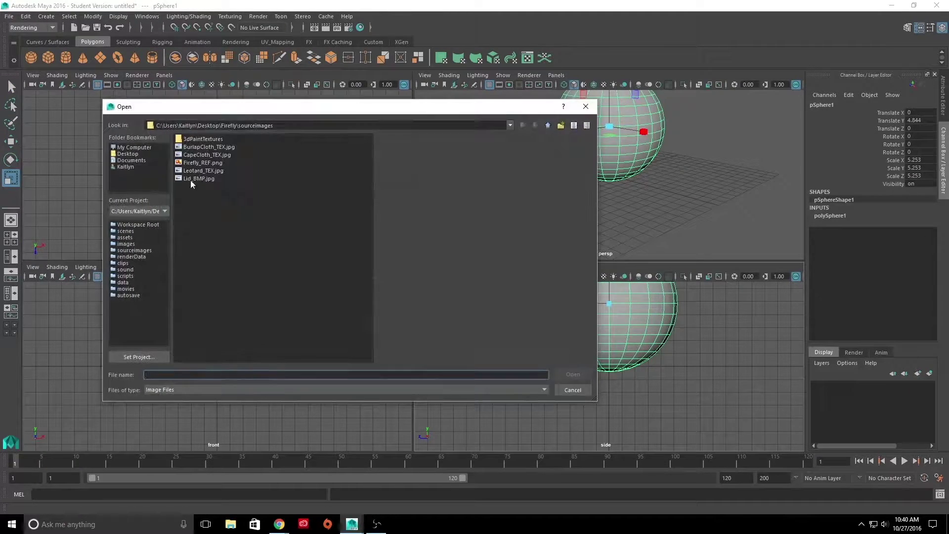
pyautogui.click(205, 194)
pyautogui.click(573, 374)
pyautogui.press('space')
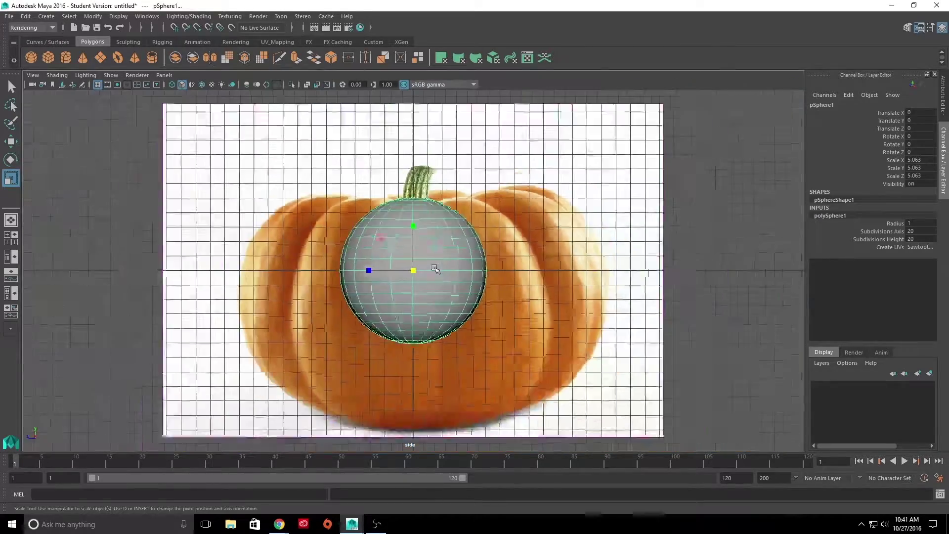
# Step: Move and scale the sphere down onto the pumpkin body in the reference
pyautogui.press('w')
pyautogui.moveTo(417, 218); pyautogui.dragTo(418, 252)
pyautogui.press('r')
pyautogui.moveTo(413, 299); pyautogui.dragTo(447, 312)
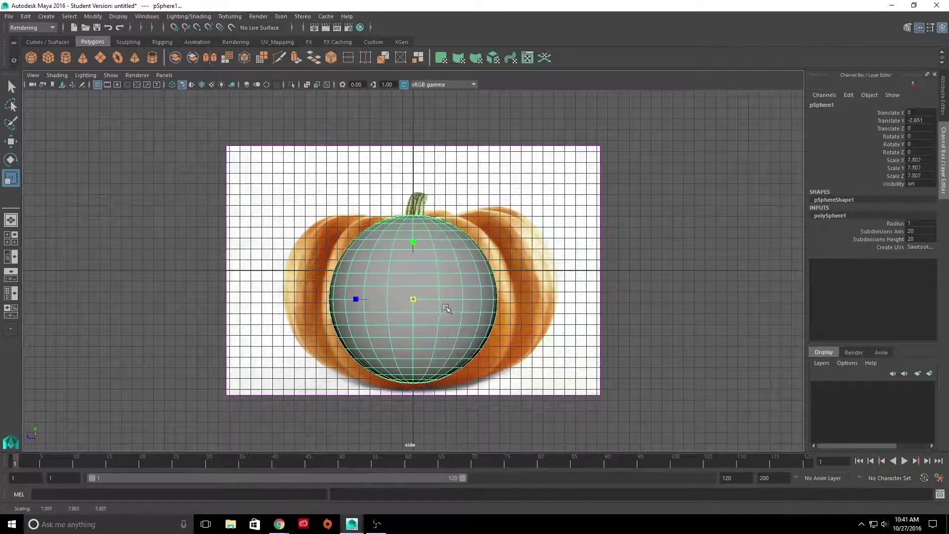
pyautogui.press('w')
pyautogui.moveTo(413, 248); pyautogui.dragTo(413, 253)
# Step: Stretch the sphere to match the pumpkin's height and depth
pyautogui.press('r')
pyautogui.moveTo(408, 311); pyautogui.dragTo(413, 299)
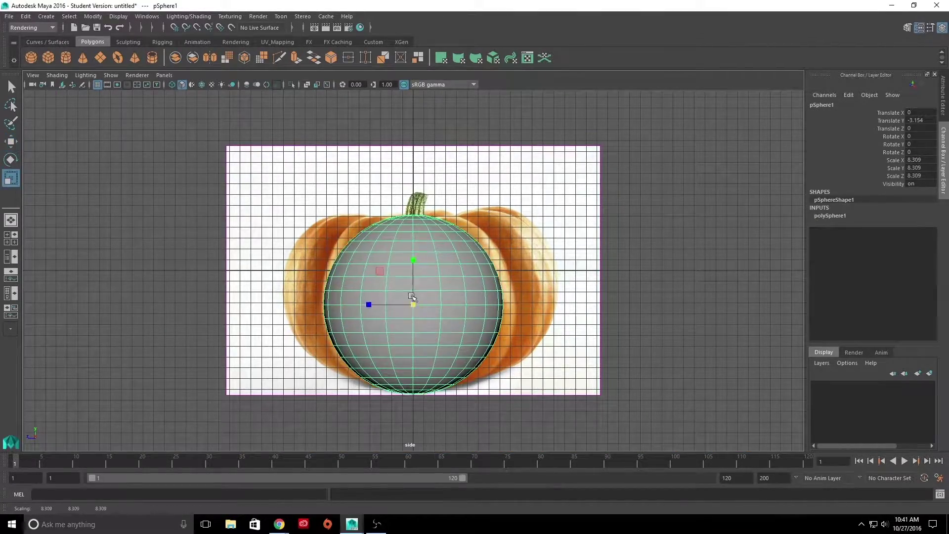
pyautogui.press('space')
pyautogui.press('space')
pyautogui.moveTo(356, 299)
pyautogui.mouseDown()
pyautogui.moveTo(335, 303)
pyautogui.moveTo(435, 247)
pyautogui.moveTo(406, 282)
pyautogui.mouseUp()
# Step: Orbit around the sphere to face the pumpkin reference head-on
pyautogui.click(403, 265)
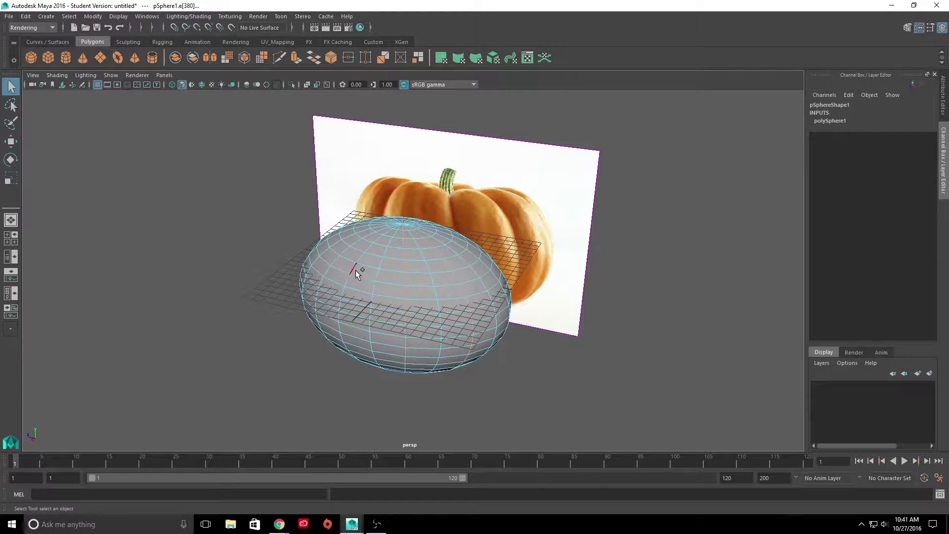
pyautogui.keyDown('alt'); pyautogui.moveTo(364, 250); pyautogui.dragTo(339, 257); pyautogui.keyUp('alt')
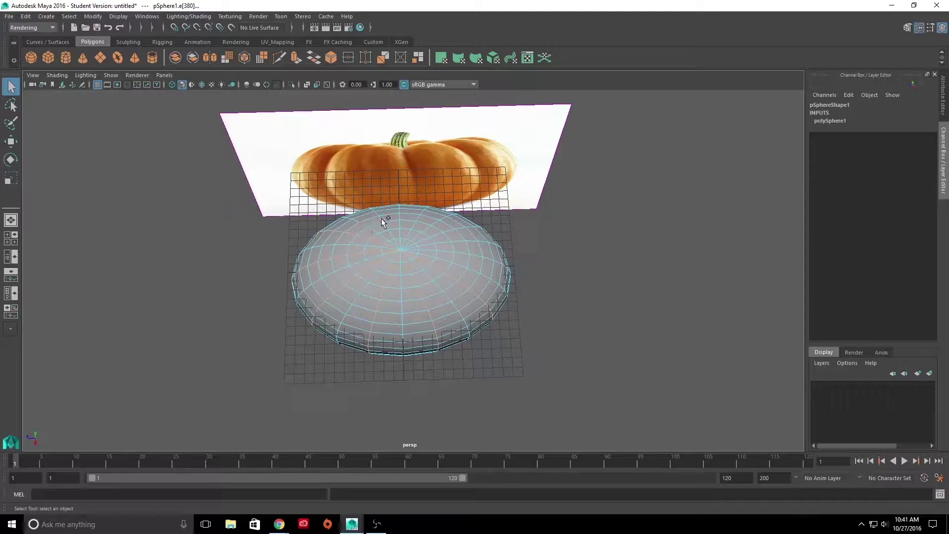
pyautogui.moveTo(401, 280)
pyautogui.keyDown('alt'); pyautogui.mouseDown()
pyautogui.moveTo(515, 263)
pyautogui.moveTo(478, 255)
pyautogui.moveTo(324, 267)
pyautogui.mouseUp(); pyautogui.keyUp('alt')
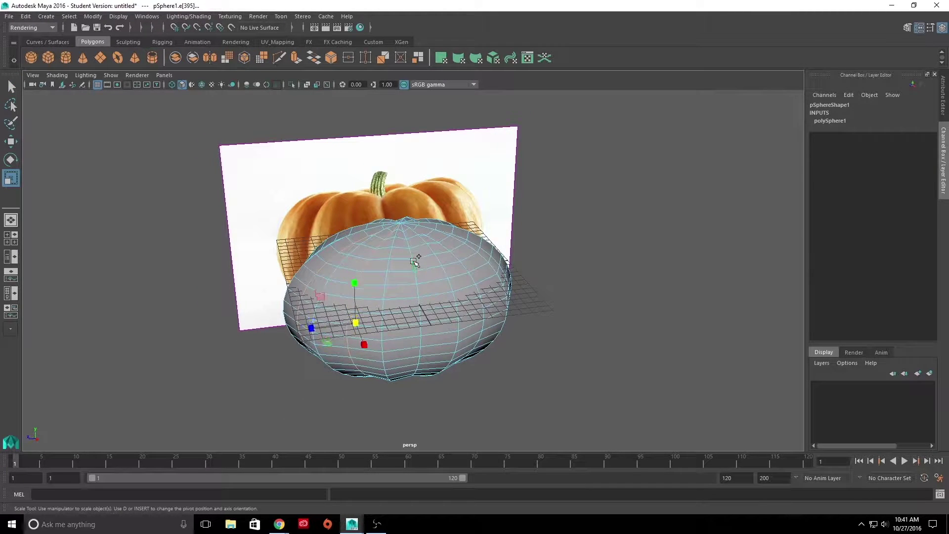
pyautogui.keyDown('alt'); pyautogui.moveTo(415, 262); pyautogui.dragTo(439, 230); pyautogui.keyUp('alt')
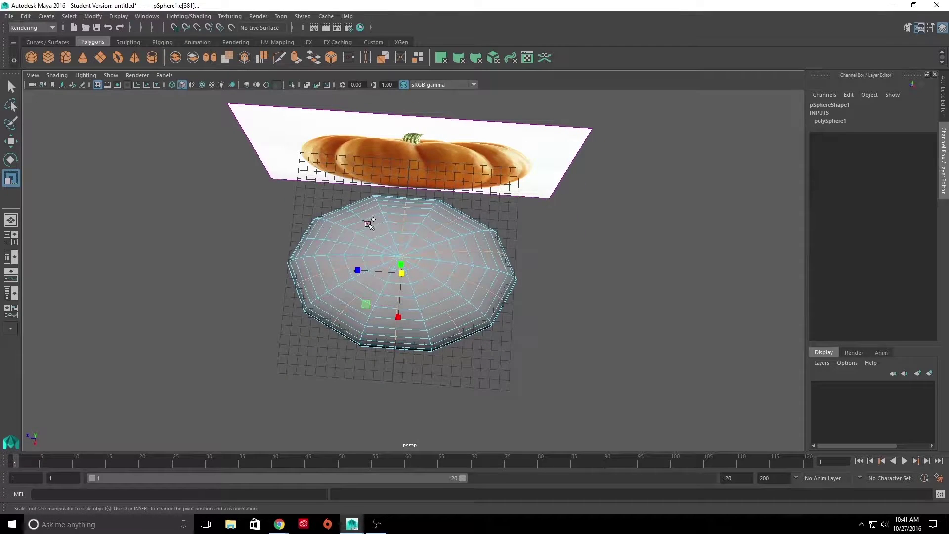
pyautogui.moveTo(368, 224)
pyautogui.keyDown('alt'); pyautogui.mouseDown()
pyautogui.moveTo(587, 303)
pyautogui.moveTo(546, 329)
pyautogui.mouseUp(); pyautogui.keyUp('alt')
pyautogui.click(587, 303)
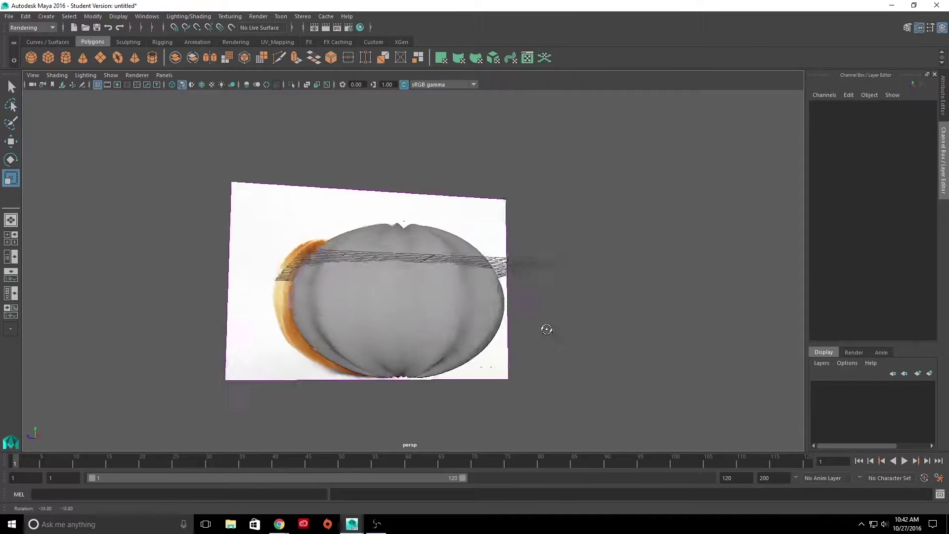
# Step: Marquee-select the sphere's bottom faces in Face mode
pyautogui.click(395, 287)
pyautogui.rightClick(417, 265)
pyautogui.click(435, 233)
pyautogui.moveTo(320, 370); pyautogui.dragTo(516, 335)
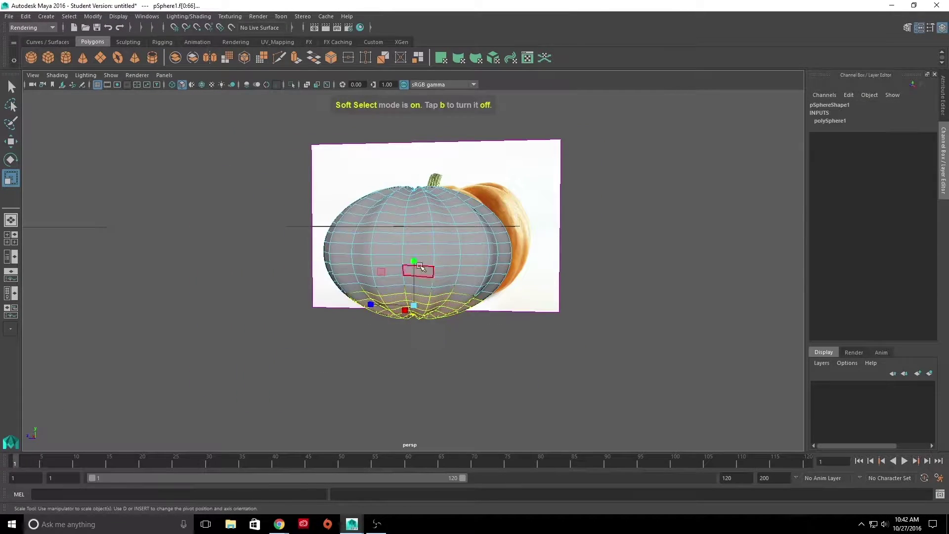
# Step: Set up Soft Selection in Tool Settings and view the pumpkin's top
pyautogui.doubleClick(10, 87)
pyautogui.press('space')
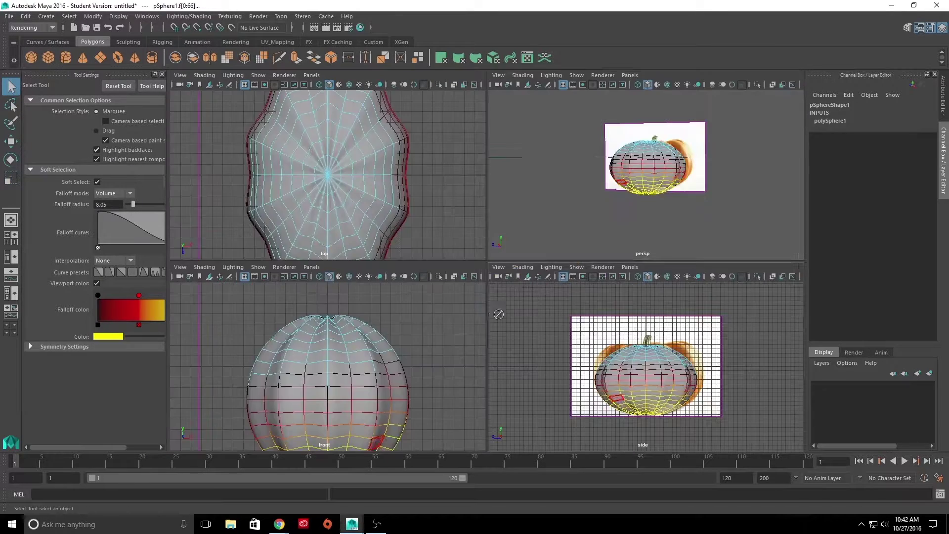
pyautogui.press('space')
pyautogui.press('r')
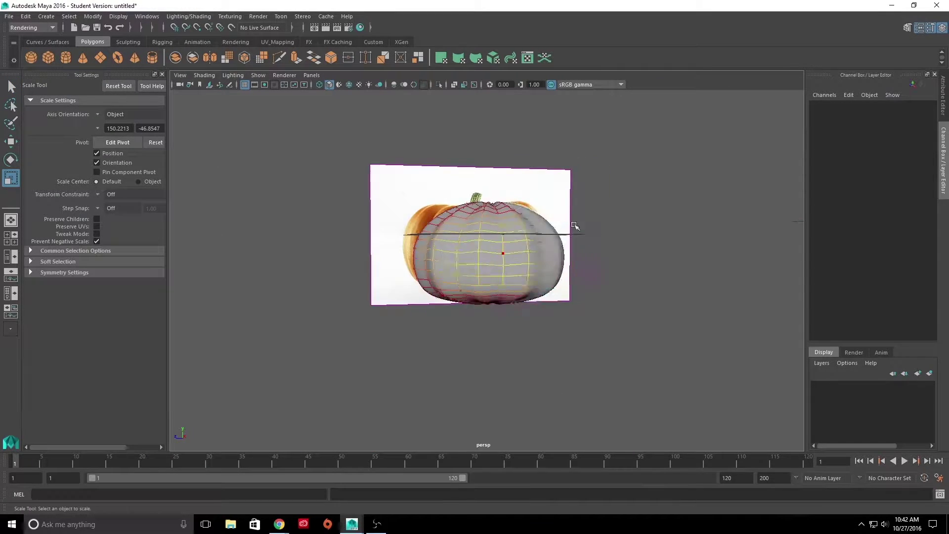
pyautogui.keyDown('alt'); pyautogui.moveTo(548, 236); pyautogui.dragTo(542, 228); pyautogui.keyUp('alt')
pyautogui.scroll(5, 542, 227)
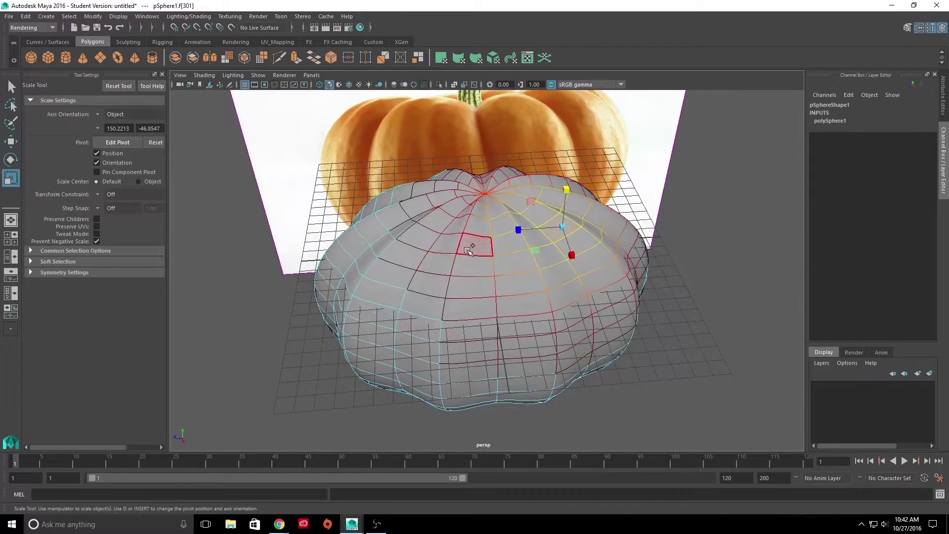
# Step: Push the top-centre faces down into a dimple around the stem
pyautogui.press('w')
pyautogui.click(475, 172)
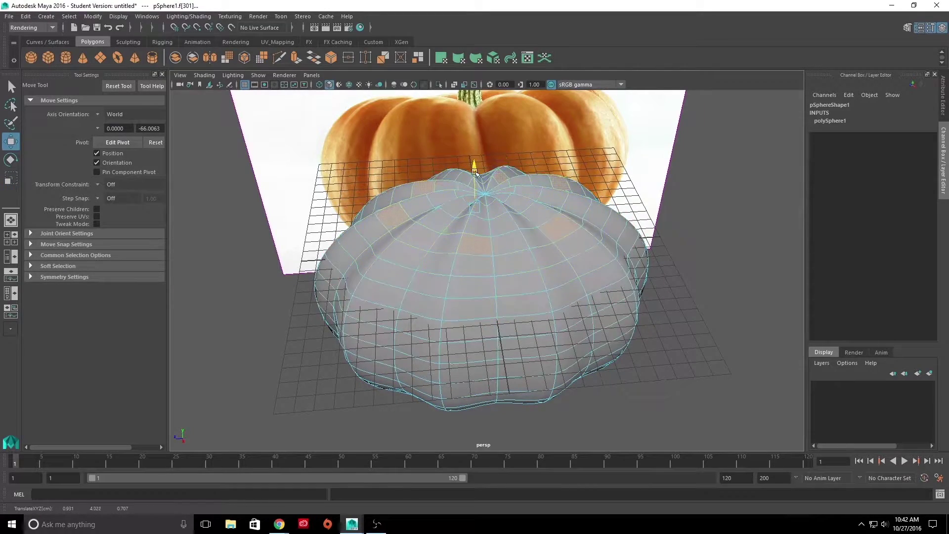
pyautogui.keyDown('alt'); pyautogui.moveTo(551, 202); pyautogui.dragTo(495, 212); pyautogui.keyUp('alt')
pyautogui.click(484, 297)
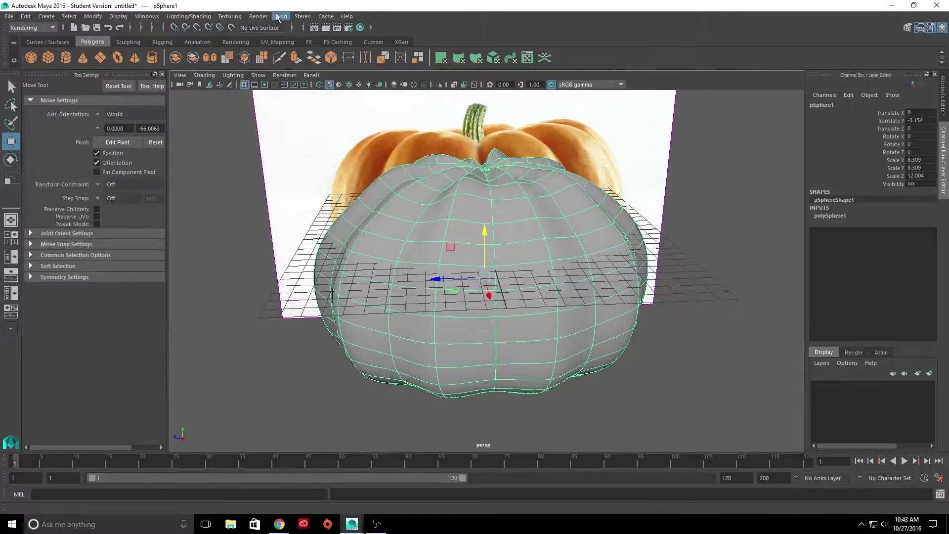
# Step: Return to object mode and display the pumpkin body without smooth preview
pyautogui.click(188, 16)
pyautogui.click(207, 157)
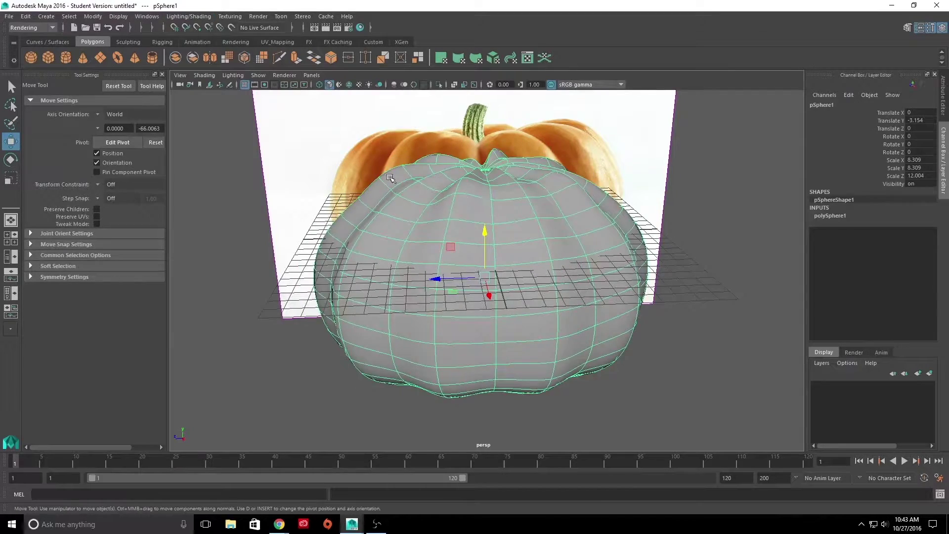
pyautogui.press('t')
pyautogui.click(635, 186)
pyautogui.click(495, 163)
pyautogui.press('1')
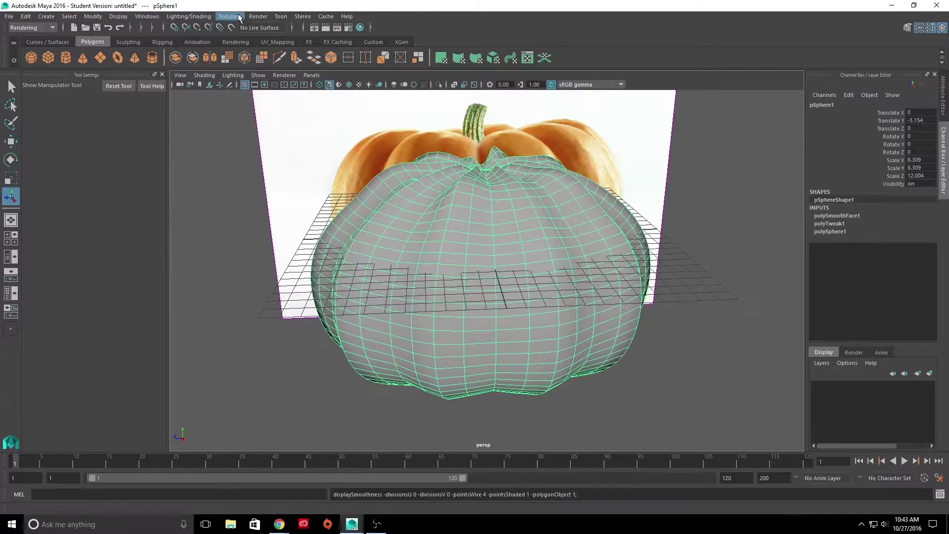
pyautogui.click(234, 17)
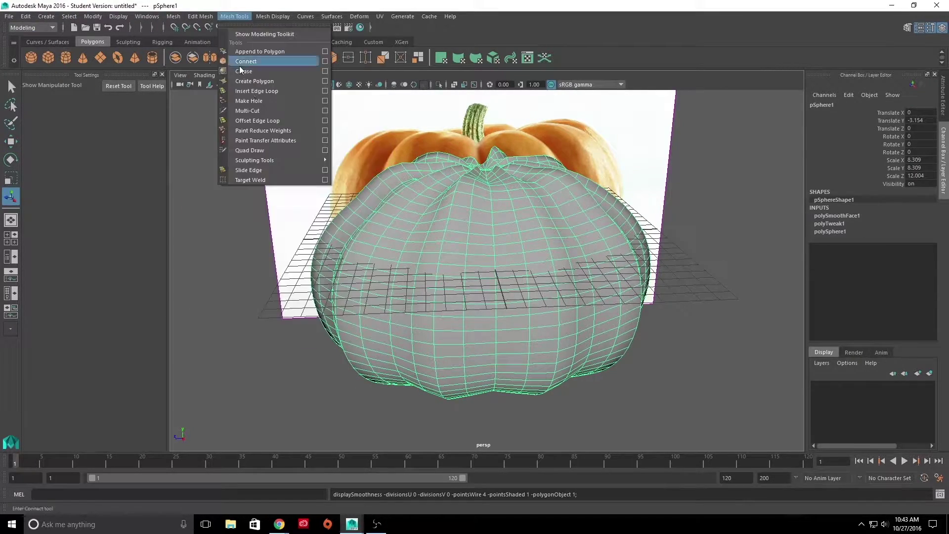
# Step: Paint over the pumpkin with the Smooth sculpt brush at size 4.313
pyautogui.click(374, 179)
pyautogui.keyDown('alt'); pyautogui.moveTo(495, 276); pyautogui.dragTo(473, 229); pyautogui.keyUp('alt')
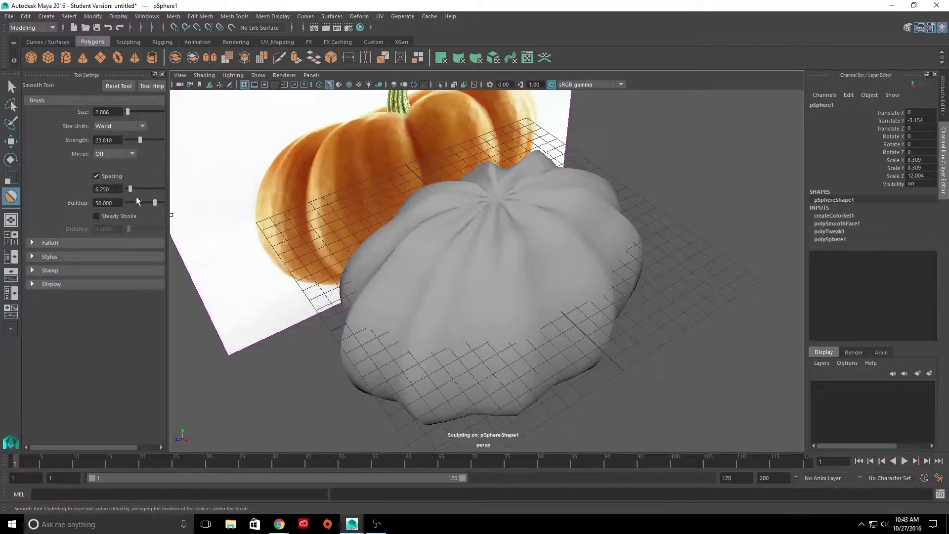
pyautogui.moveTo(549, 233)
pyautogui.keyDown('alt'); pyautogui.mouseDown()
pyautogui.moveTo(508, 170)
pyautogui.moveTo(497, 217)
pyautogui.mouseUp(); pyautogui.keyUp('alt')
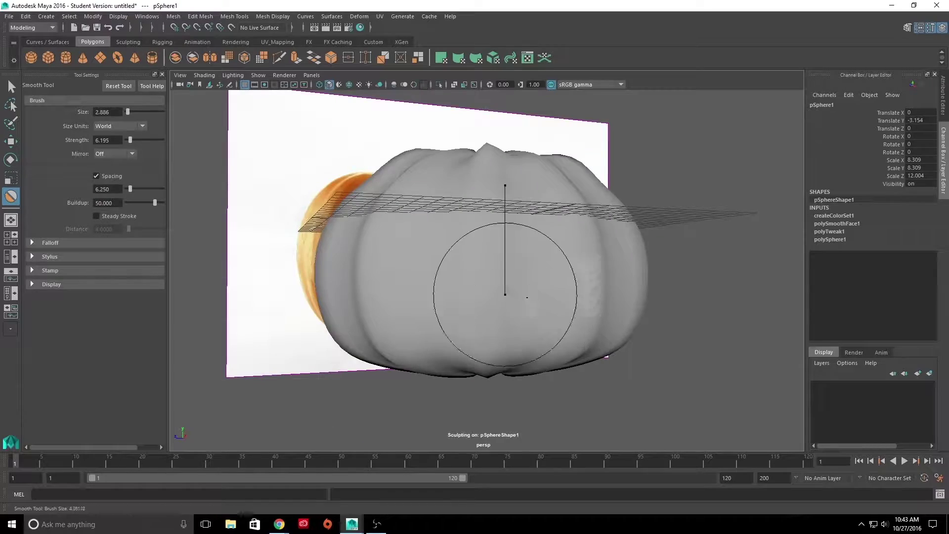
pyautogui.moveTo(526, 297)
pyautogui.keyDown('alt'); pyautogui.mouseDown()
pyautogui.moveTo(470, 269)
pyautogui.moveTo(537, 292)
pyautogui.mouseUp(); pyautogui.keyUp('alt')
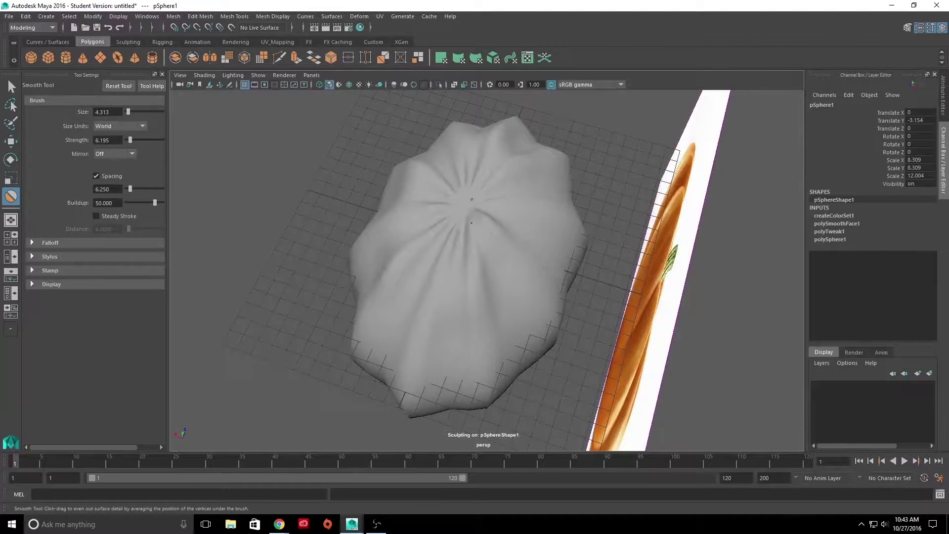
pyautogui.keyDown('alt'); pyautogui.moveTo(471, 200); pyautogui.dragTo(494, 163); pyautogui.keyUp('alt')
# Step: Return to object selection and inspect the smoothed pumpkin body
pyautogui.press('q')
pyautogui.moveTo(643, 306)
pyautogui.keyDown('alt'); pyautogui.mouseDown()
pyautogui.moveTo(670, 277)
pyautogui.moveTo(627, 307)
pyautogui.moveTo(568, 282)
pyautogui.mouseUp(); pyautogui.keyUp('alt')
pyautogui.click(495, 247)
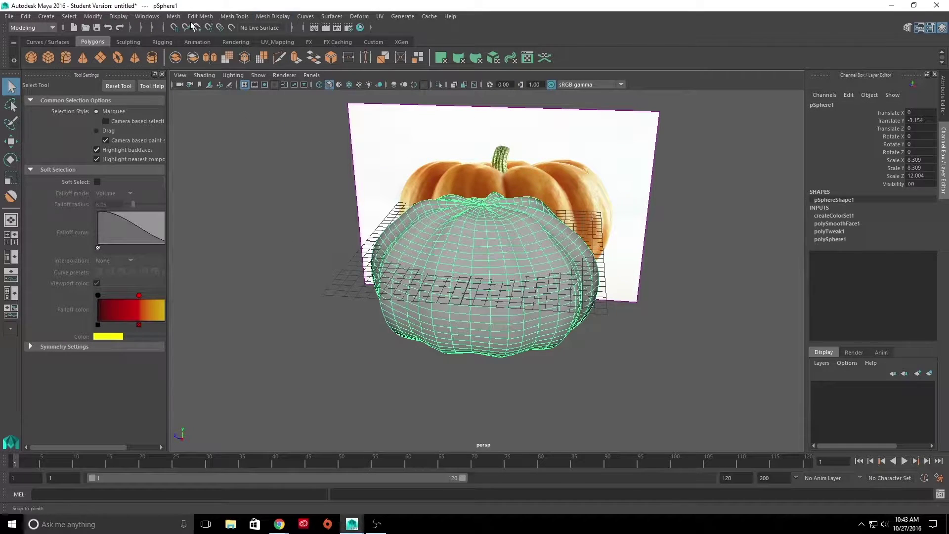
pyautogui.click(92, 42)
pyautogui.click(243, 144)
pyautogui.click(375, 247)
pyautogui.click(238, 110)
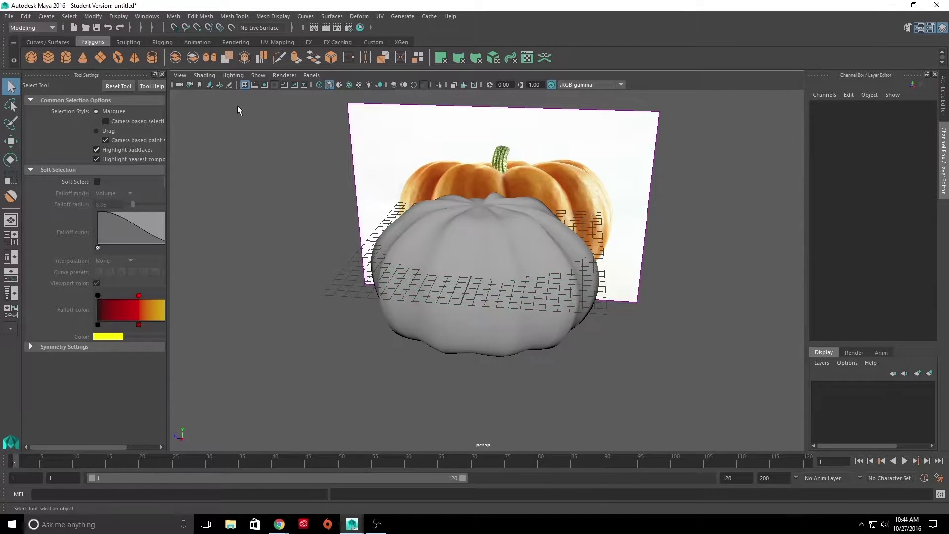
# Step: Create a polygon cylinder above the pumpkin, stretched taller with more height divisions
pyautogui.click(65, 58)
pyautogui.press('space')
pyautogui.press('space')
pyautogui.scroll(5, 486, 247)
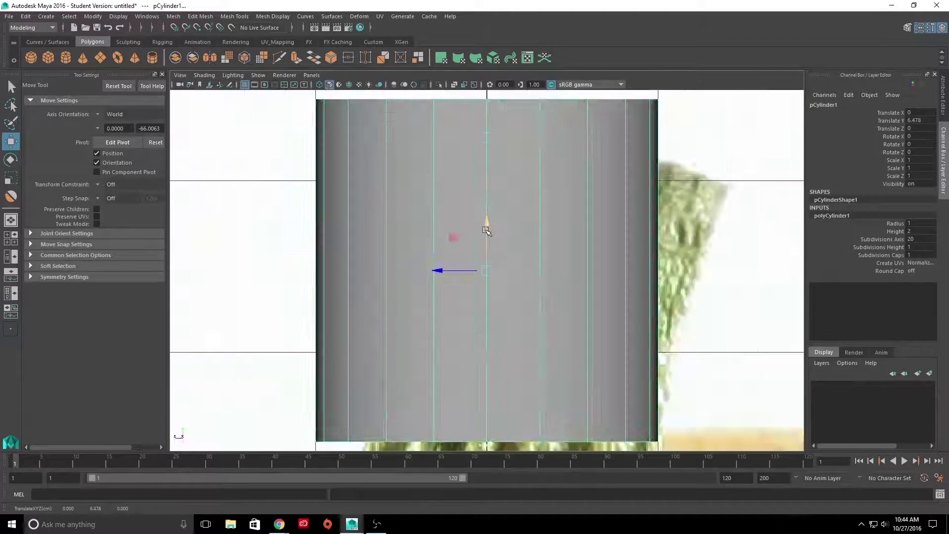
pyautogui.press('r')
pyautogui.moveTo(487, 227); pyautogui.dragTo(489, 210)
pyautogui.moveTo(622, 209)
pyautogui.keyDown('alt'); pyautogui.mouseDown()
pyautogui.moveTo(527, 221)
pyautogui.moveTo(544, 227)
pyautogui.mouseUp(); pyautogui.keyUp('alt')
pyautogui.click(889, 247)
# Step: Enable X-Ray and put the pumpkin reference image into a new layer
pyautogui.press('w')
pyautogui.hotkey('alt', 'x')
pyautogui.moveTo(494, 173)
pyautogui.keyDown('alt'); pyautogui.mouseDown()
pyautogui.moveTo(580, 209)
pyautogui.moveTo(634, 200)
pyautogui.mouseUp(); pyautogui.keyUp('alt')
pyautogui.click(641, 252)
pyautogui.click(929, 374)
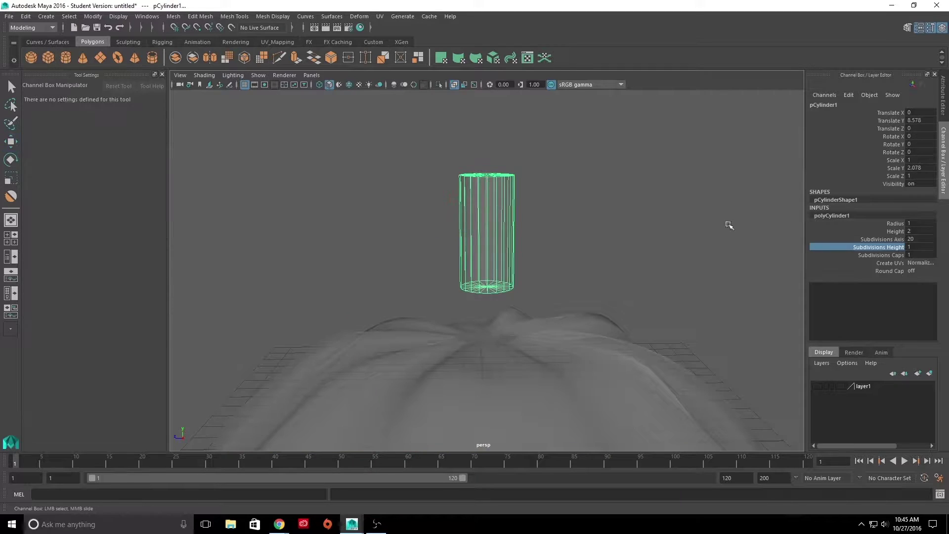
# Step: Add a bend deformer to the cylinder and tune its Curvature to about 32
pyautogui.press('w')
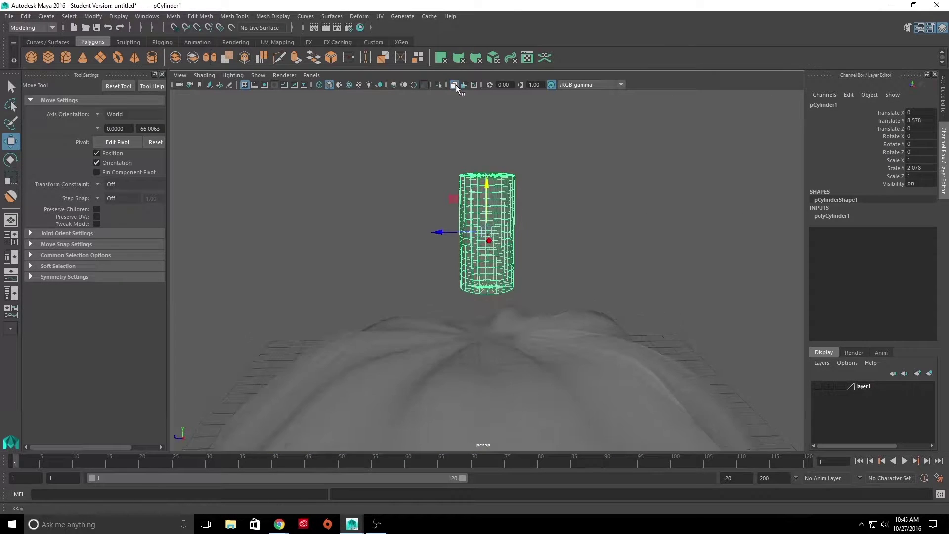
pyautogui.click(366, 18)
pyautogui.click(489, 123)
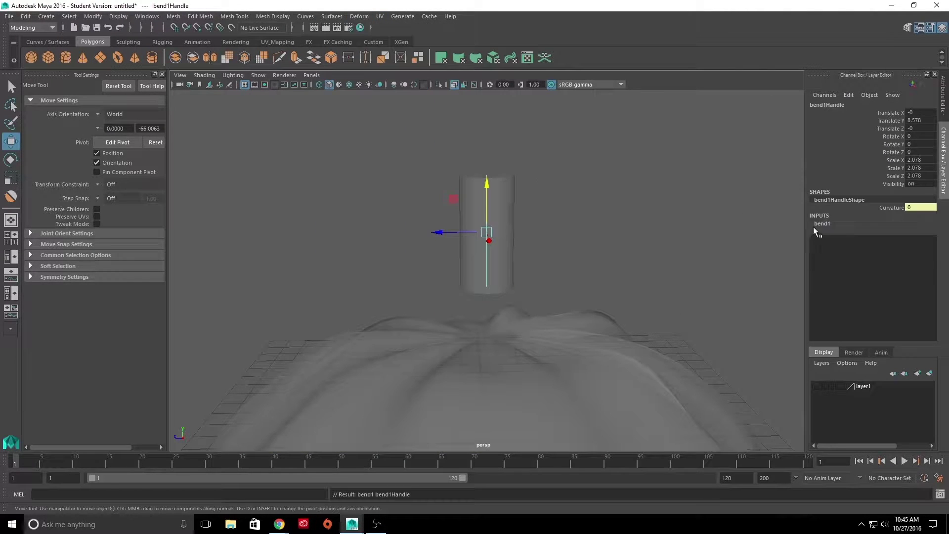
pyautogui.click(891, 239)
pyautogui.moveTo(635, 216); pyautogui.dragTo(635, 206, button='middle')
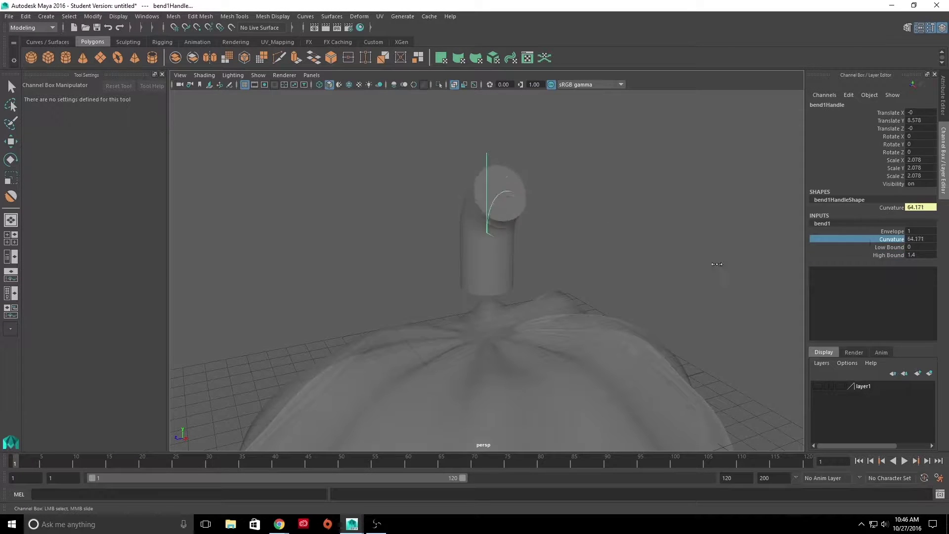
pyautogui.moveTo(717, 264); pyautogui.dragTo(684, 257, button='middle')
# Step: Select the stem cylinder pCylinder1 and delete its construction history
pyautogui.press('w')
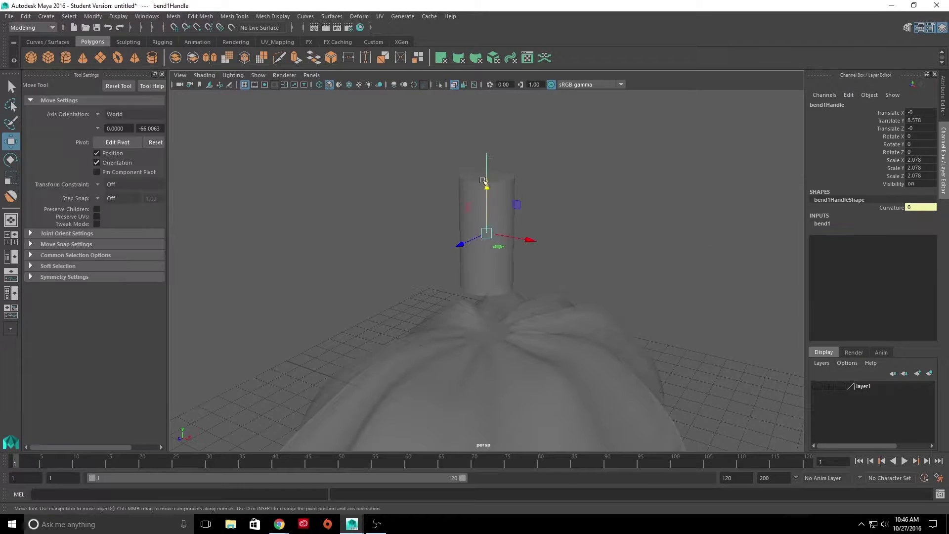
pyautogui.hotkey('ctrl', 'z')
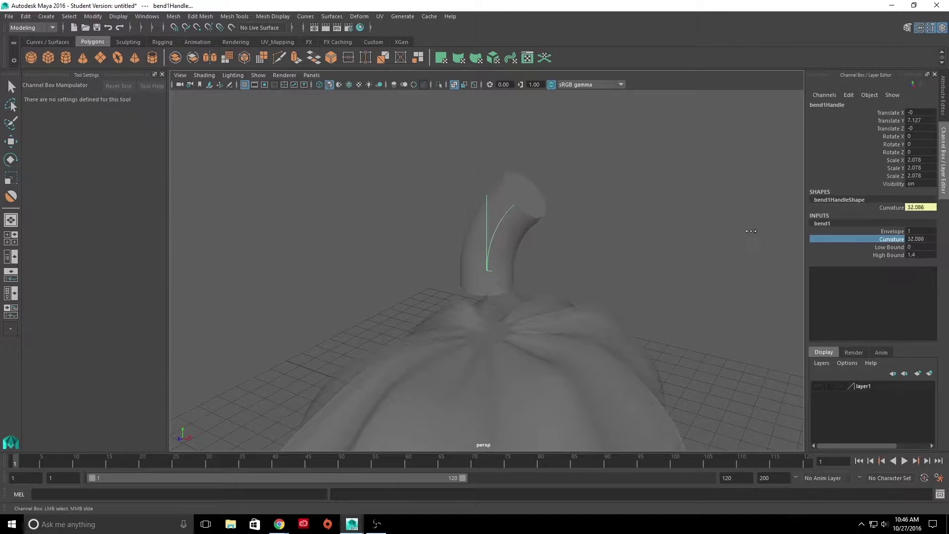
pyautogui.click(682, 233)
pyautogui.click(520, 199)
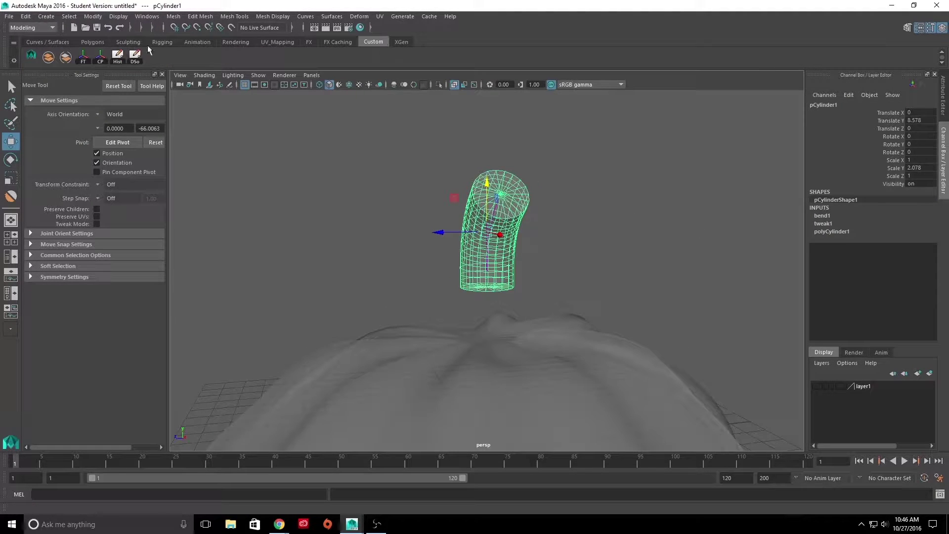
pyautogui.click(117, 55)
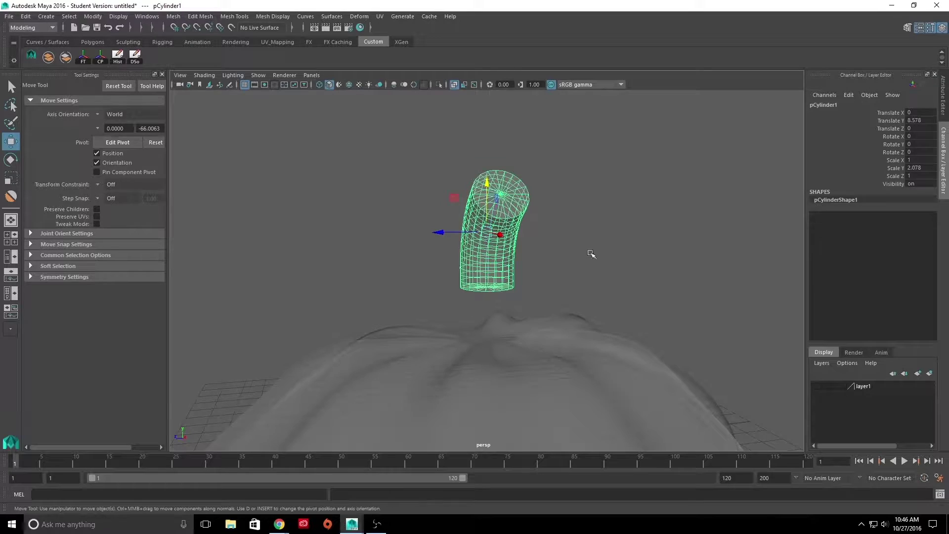
# Step: Rotate the cylinder 90° in Y in the side view to show its bend
pyautogui.click(454, 85)
pyautogui.press('space')
pyautogui.press('e')
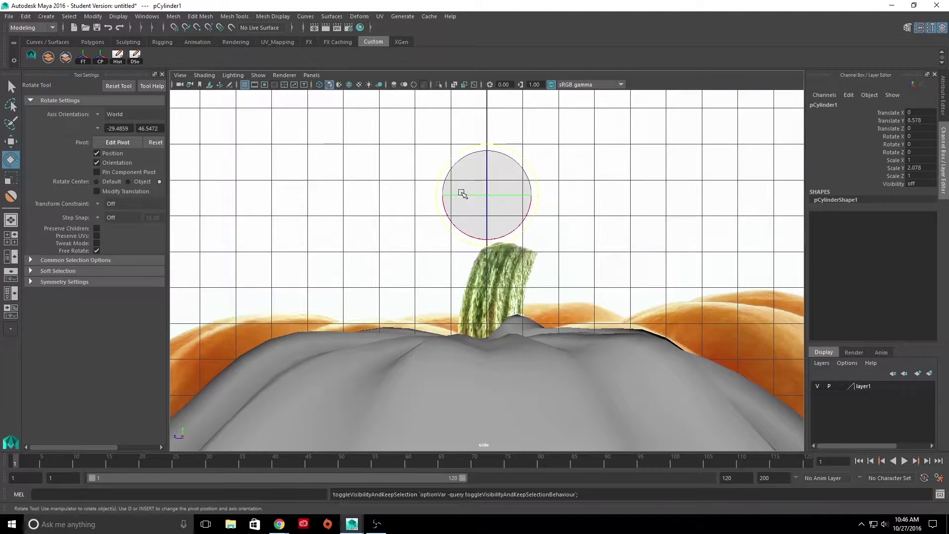
pyautogui.moveTo(480, 196); pyautogui.dragTo(543, 197)
pyautogui.press('w')
pyautogui.press('space')
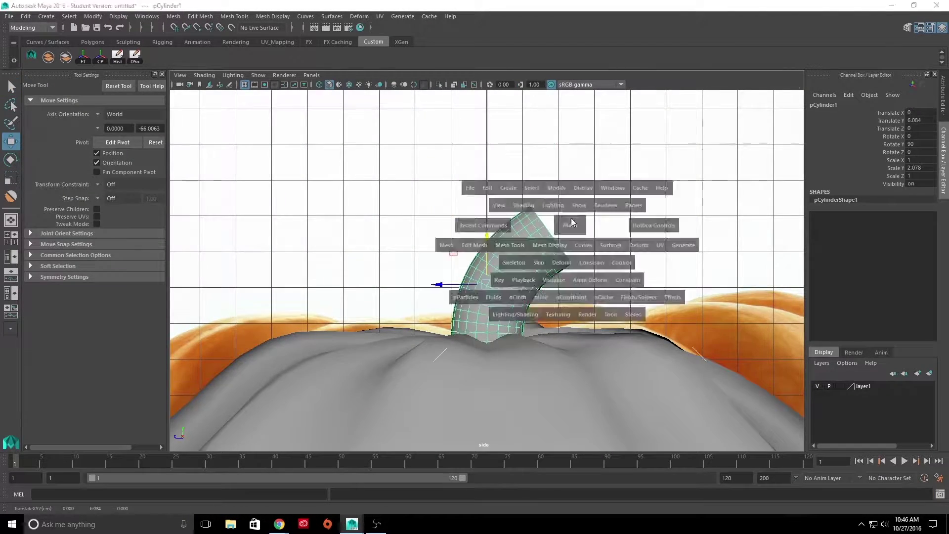
pyautogui.moveTo(566, 227); pyautogui.dragTo(503, 262)
# Step: Enable soft selection on the cylinder's edges with a new falloff radius
pyautogui.hotkey('ctrl', 'z')
pyautogui.press('q')
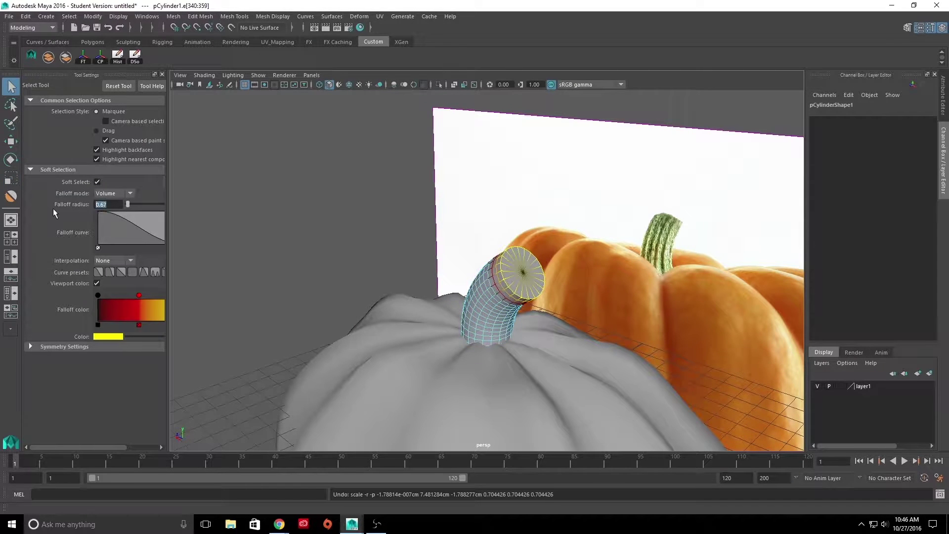
pyautogui.press('Return')
pyautogui.press('r')
pyautogui.keyDown('alt'); pyautogui.moveTo(295, 250); pyautogui.dragTo(467, 232); pyautogui.keyUp('alt')
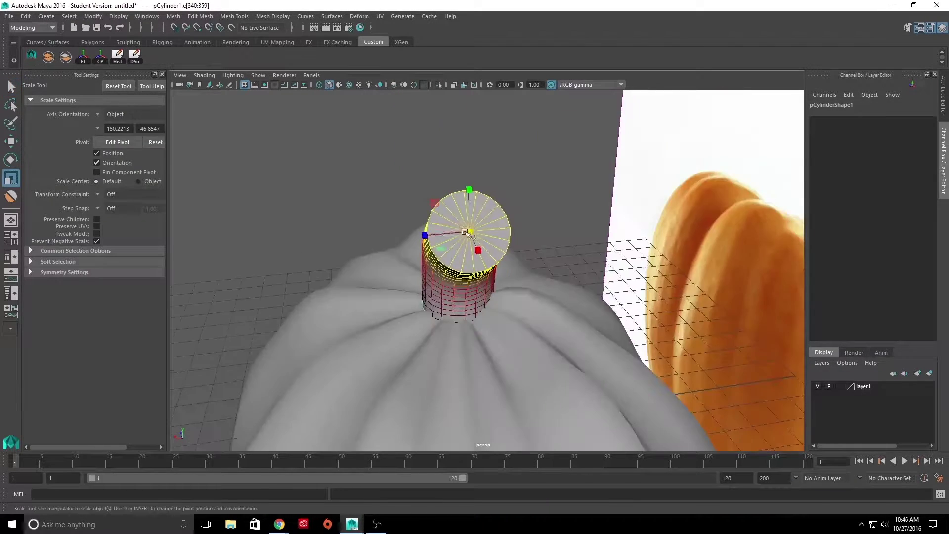
pyautogui.keyDown('alt'); pyautogui.moveTo(416, 254); pyautogui.dragTo(346, 257); pyautogui.keyUp('alt')
# Step: Narrow the stem by scaling its middle edge loop
pyautogui.doubleClick(455, 267)
pyautogui.moveTo(465, 265)
pyautogui.mouseDown()
pyautogui.moveTo(448, 260)
pyautogui.moveTo(498, 296)
pyautogui.moveTo(455, 260)
pyautogui.mouseUp()
pyautogui.press('q')
pyautogui.hotkey('ctrl', 'z')
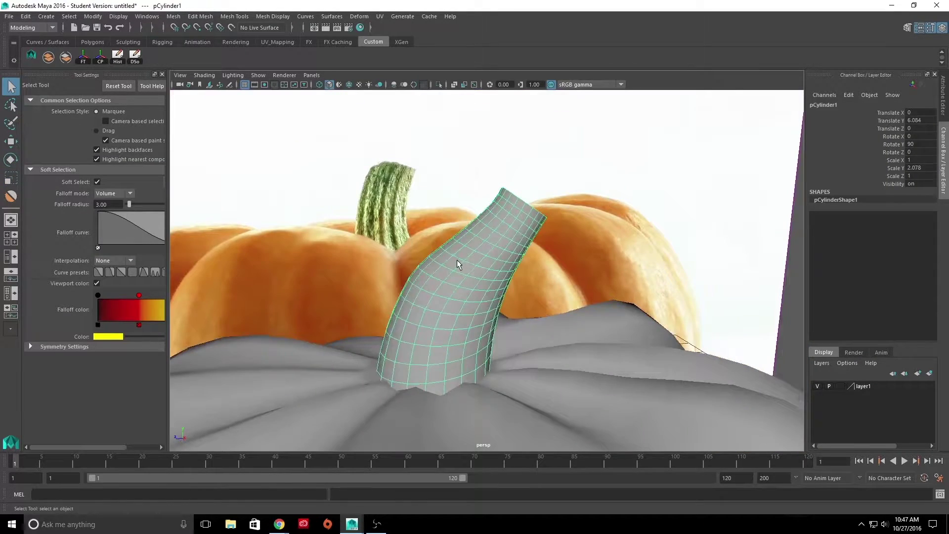
# Step: Push the stem's top edge loop over to the right
pyautogui.doubleClick(477, 271)
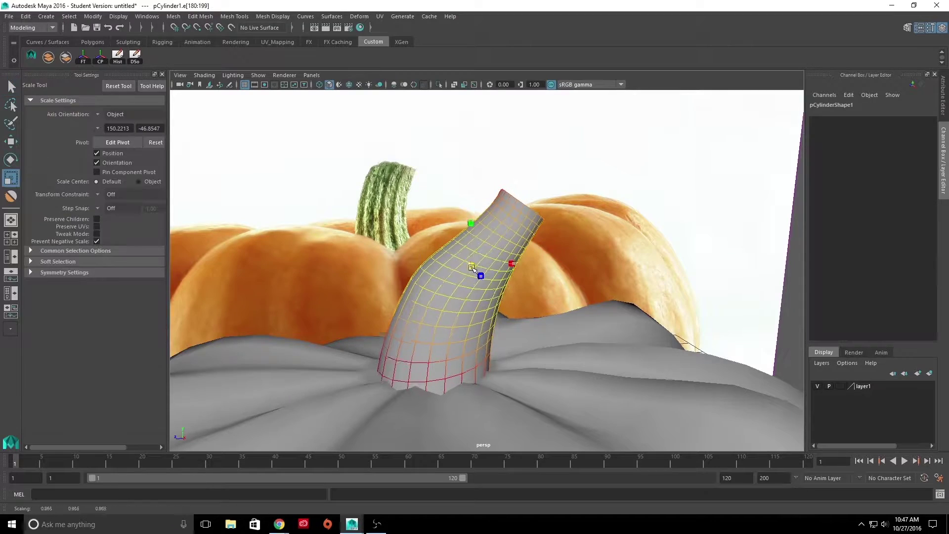
pyautogui.press('w')
pyautogui.moveTo(492, 216); pyautogui.dragTo(525, 222)
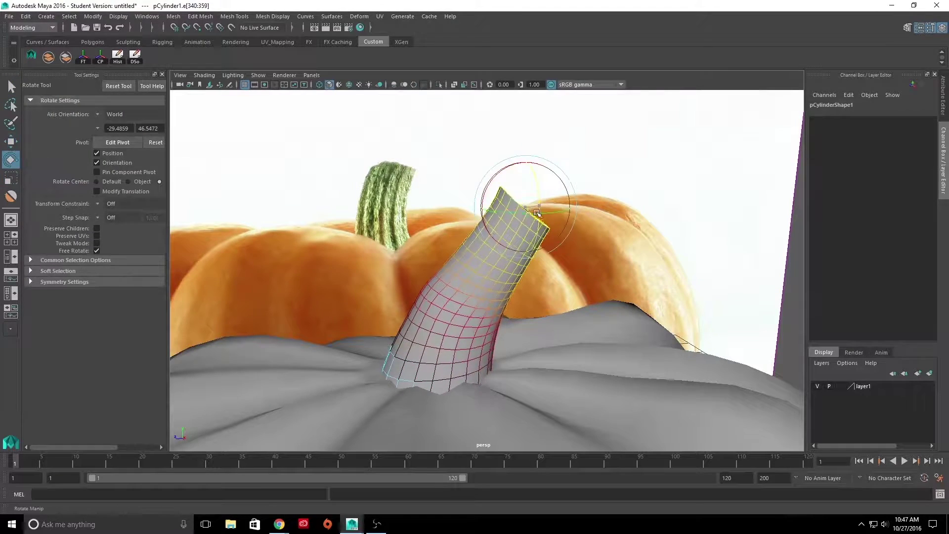
pyautogui.press('q')
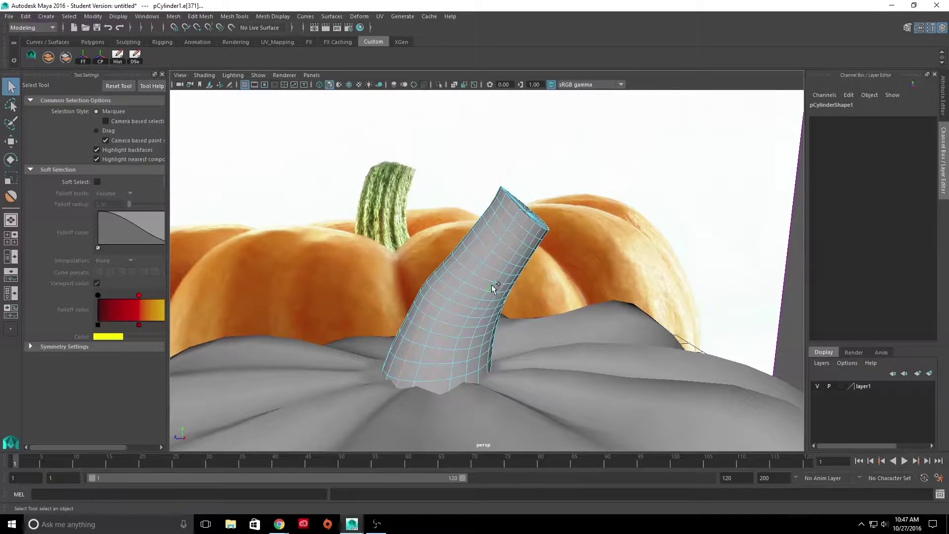
pyautogui.hotkey('ctrl', 'z')
# Step: Squash the stem's top opening into an oval and preview it smoothed
pyautogui.keyDown('alt'); pyautogui.moveTo(495, 287); pyautogui.dragTo(457, 281); pyautogui.keyUp('alt')
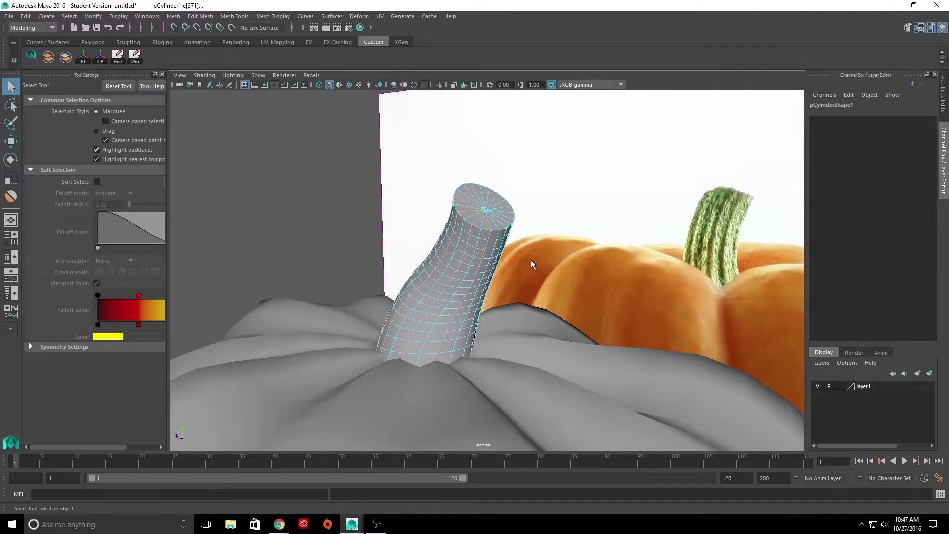
pyautogui.keyDown('alt'); pyautogui.moveTo(532, 264); pyautogui.dragTo(476, 252); pyautogui.keyUp('alt')
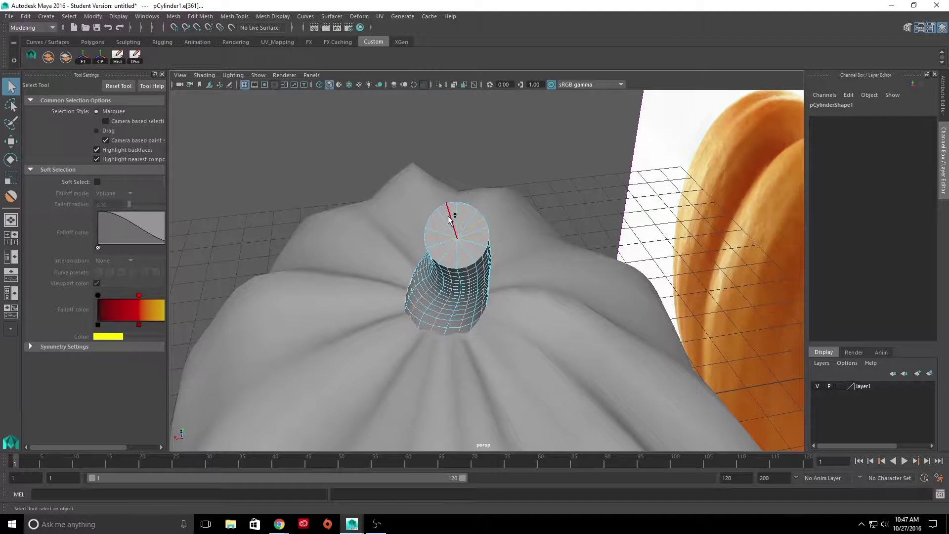
pyautogui.press('r')
pyautogui.keyDown('alt'); pyautogui.moveTo(449, 218); pyautogui.dragTo(459, 305); pyautogui.keyUp('alt')
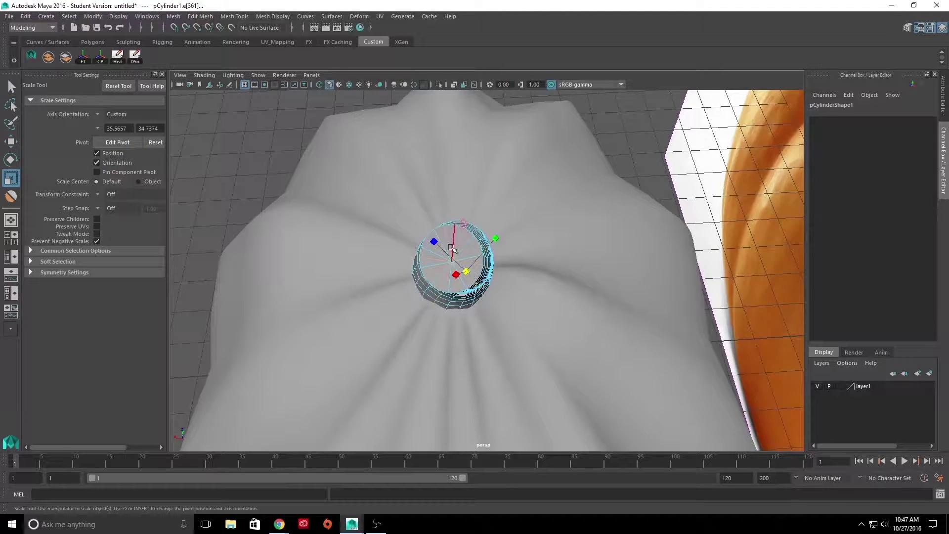
pyautogui.keyDown('alt'); pyautogui.moveTo(460, 230); pyautogui.dragTo(459, 148); pyautogui.keyUp('alt')
pyautogui.press('q')
pyautogui.press('F8')
# Step: Turn off smooth preview and orbit out to see the whole pumpkin
pyautogui.press('1')
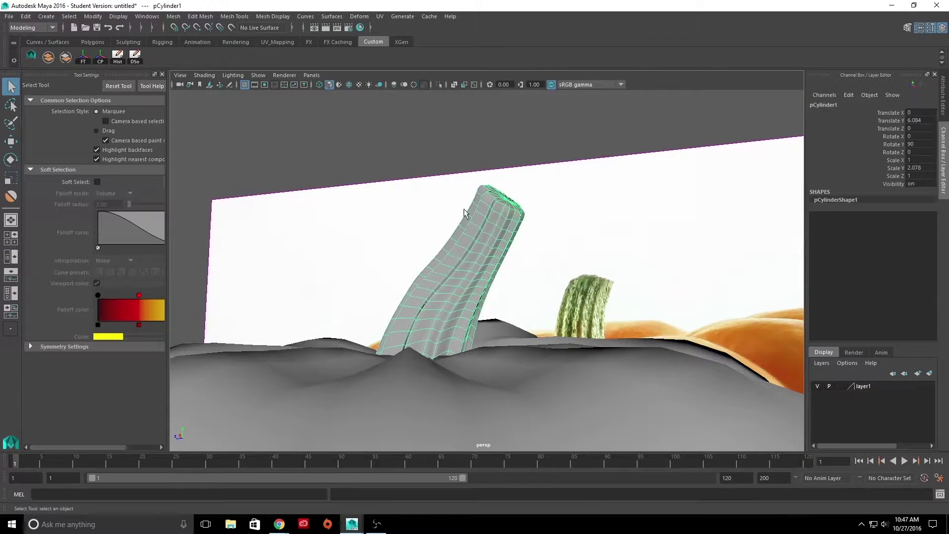
pyautogui.click(92, 41)
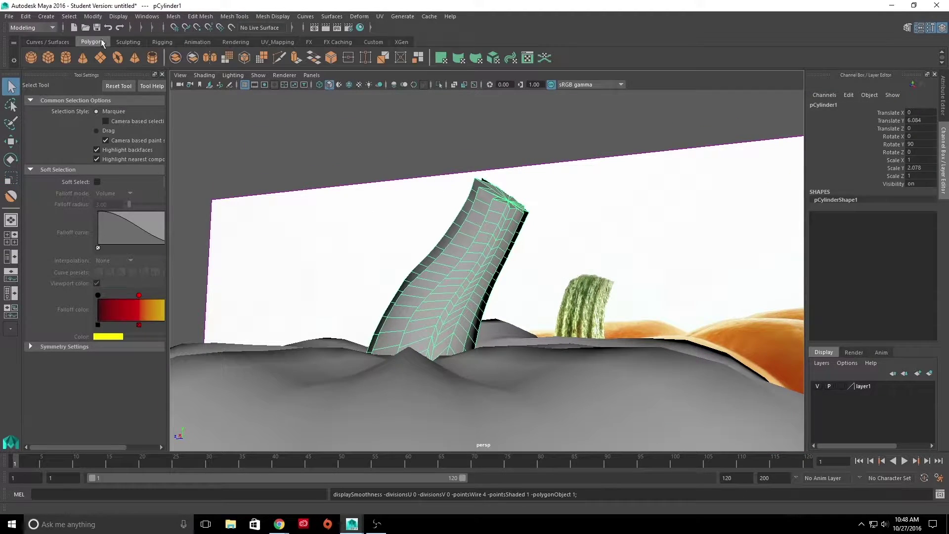
pyautogui.rightClick(477, 250)
pyautogui.moveTo(476, 250)
pyautogui.keyDown('alt'); pyautogui.mouseDown()
pyautogui.moveTo(429, 238)
pyautogui.moveTo(569, 154)
pyautogui.moveTo(517, 153)
pyautogui.moveTo(555, 191)
pyautogui.moveTo(465, 186)
pyautogui.mouseUp(); pyautogui.keyUp('alt')
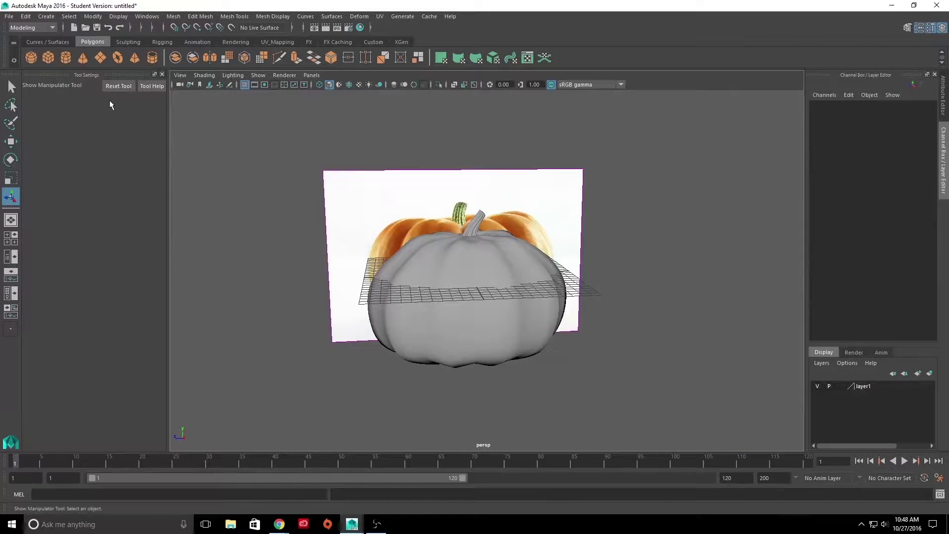
# Step: Import the jack-o'-lantern face image into the side view and frame it
pyautogui.press('space')
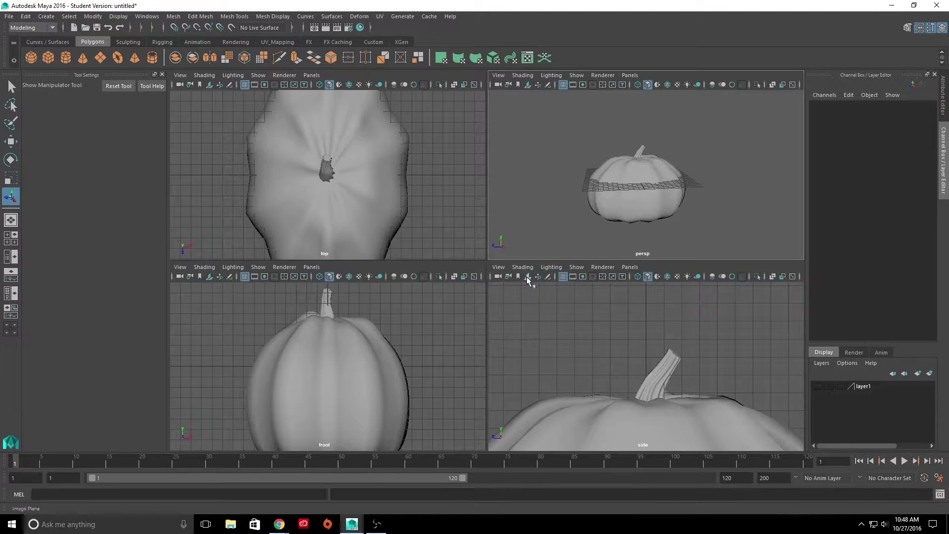
pyautogui.click(531, 281)
pyautogui.doubleClick(221, 188)
pyautogui.click(208, 182)
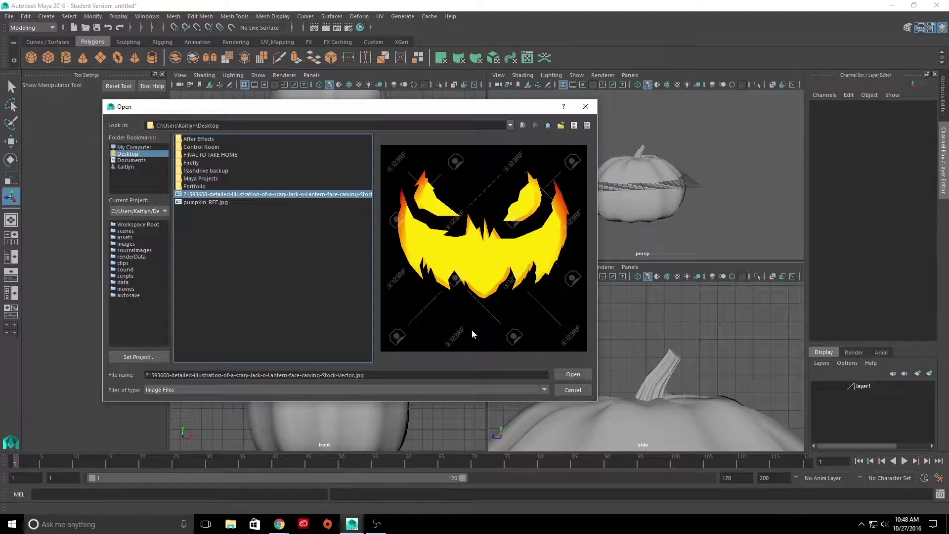
pyautogui.click(572, 374)
pyautogui.press('space')
pyautogui.press('w')
pyautogui.press('f')
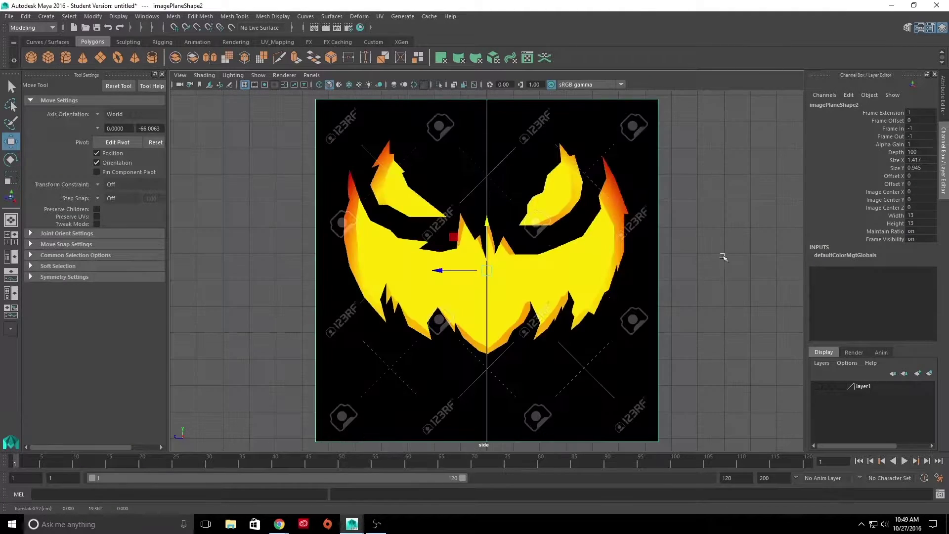
# Step: Put the face image plane on new layer2 and create a polygon plane
pyautogui.click(762, 322)
pyautogui.click(618, 321)
pyautogui.click(929, 373)
pyautogui.click(817, 386)
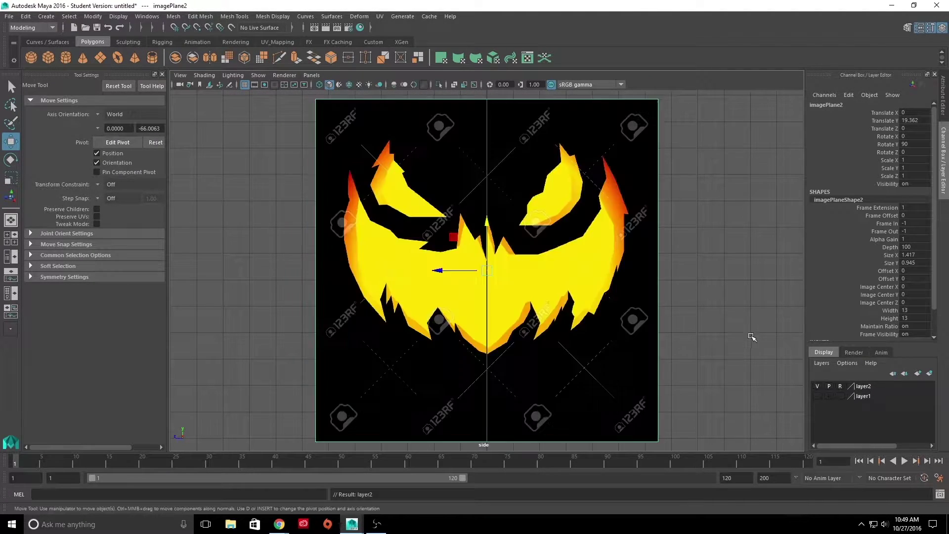
pyautogui.click(247, 198)
pyautogui.click(100, 57)
pyautogui.scroll(-3, 487, 267)
# Step: Turn the plane to face the side view over the reference face
pyautogui.press('e')
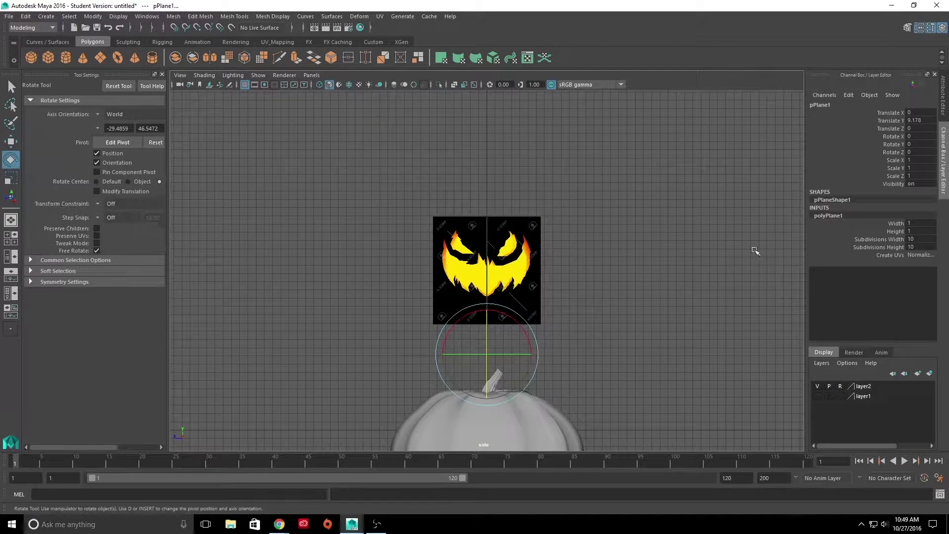
pyautogui.press('w')
pyautogui.moveTo(487, 385); pyautogui.dragTo(486, 277)
pyautogui.scroll(3, 486, 267)
pyautogui.scroll(3, 488, 228)
pyautogui.press('F10')
pyautogui.click(516, 320)
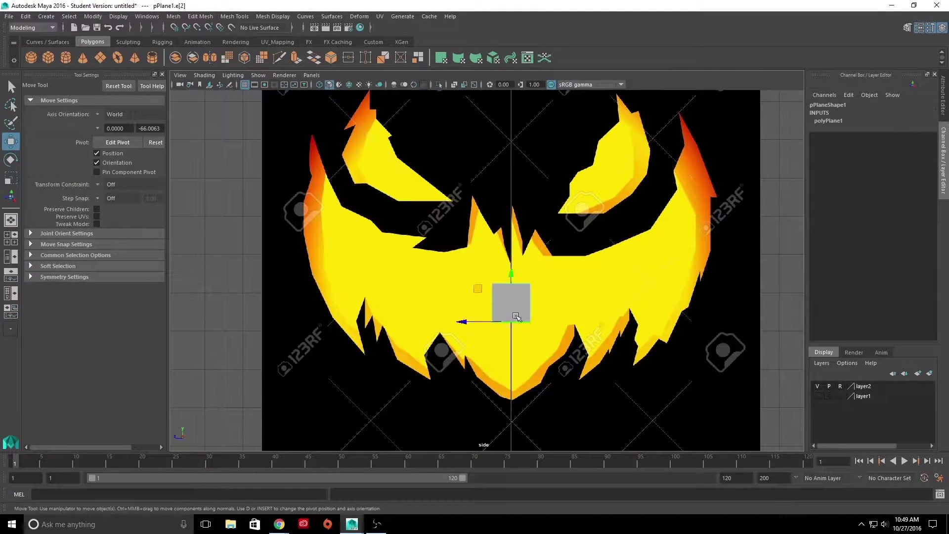
pyautogui.scroll(2, 517, 233)
# Step: Move the plane's right-side vertices onto the face's centre line
pyautogui.press('F9')
pyautogui.click(497, 188)
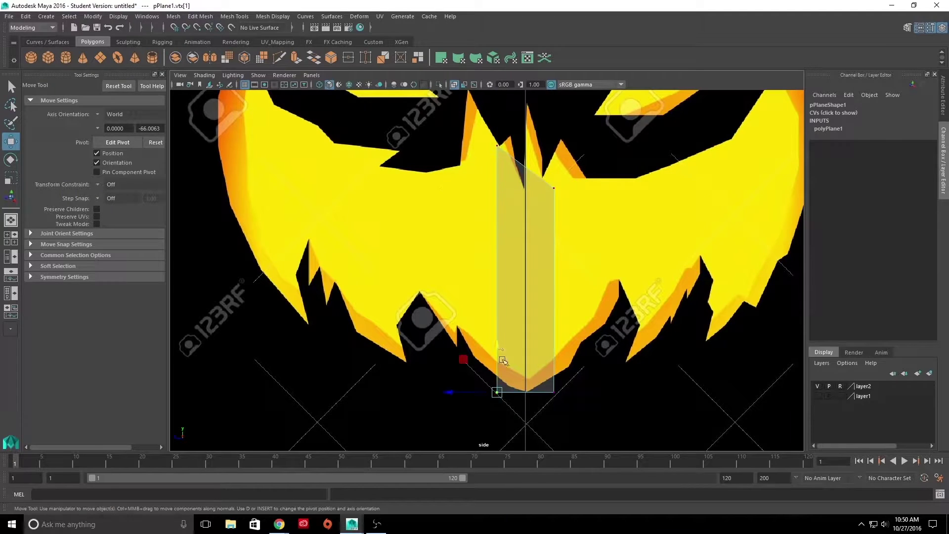
pyautogui.moveTo(541, 157); pyautogui.dragTo(583, 380)
pyautogui.moveTo(531, 289); pyautogui.dragTo(502, 206)
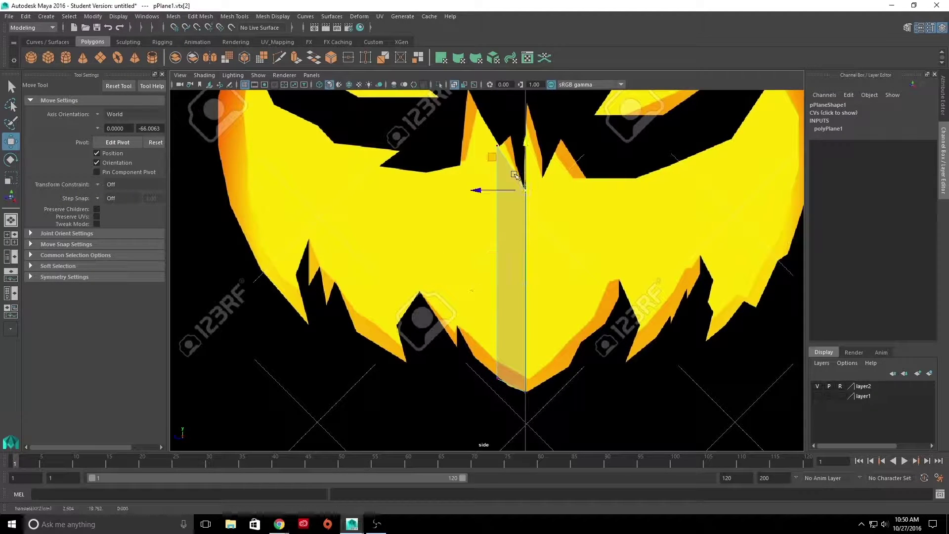
# Step: Extrude the plane's edge into a new face pulled left over the mouth
pyautogui.click(908, 28)
pyautogui.click(515, 133)
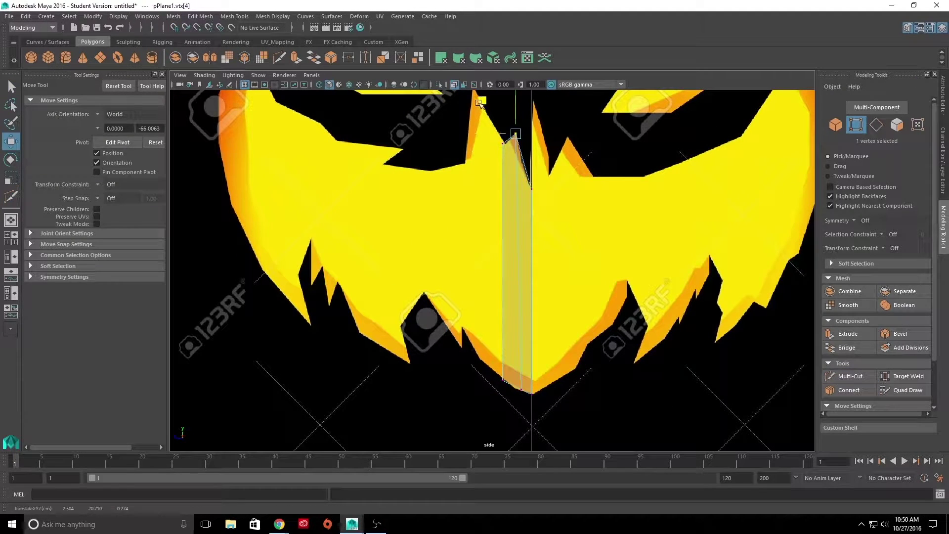
pyautogui.click(848, 334)
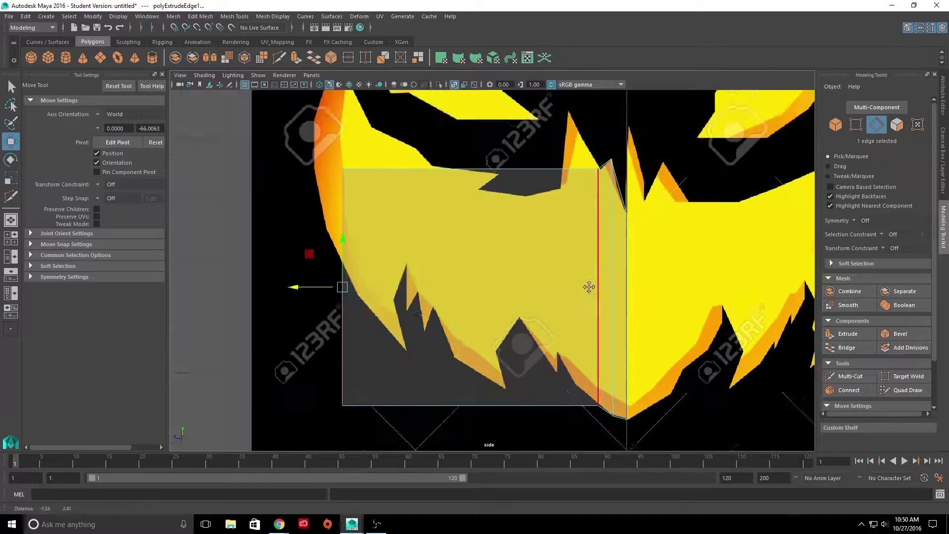
pyautogui.moveTo(469, 390); pyautogui.dragTo(292, 281)
# Step: Add vertical edge loops and move vertices to follow the jagged mouth outline
pyautogui.click(857, 380)
pyautogui.keyDown('ctrl'); pyautogui.click(457, 168); pyautogui.keyUp('ctrl')
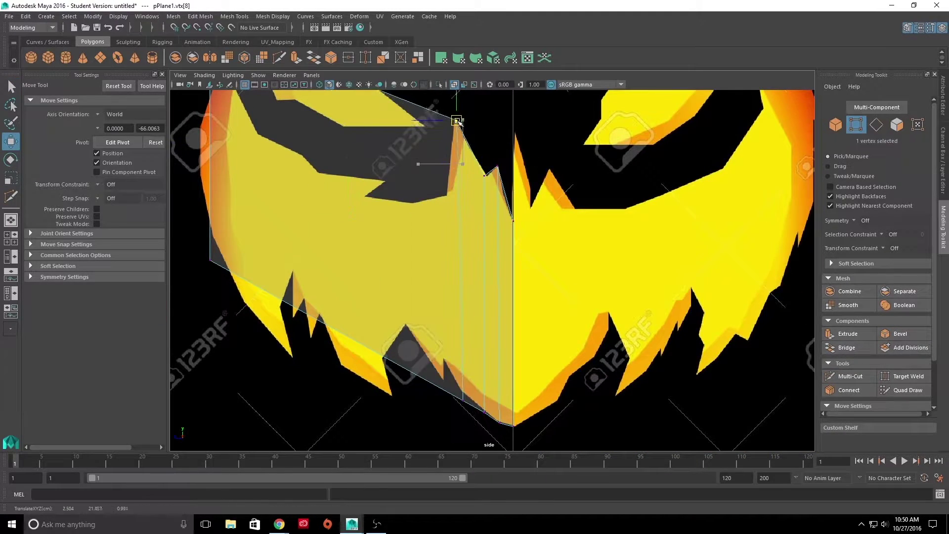
pyautogui.moveTo(464, 401); pyautogui.dragTo(444, 381)
pyautogui.click(441, 122)
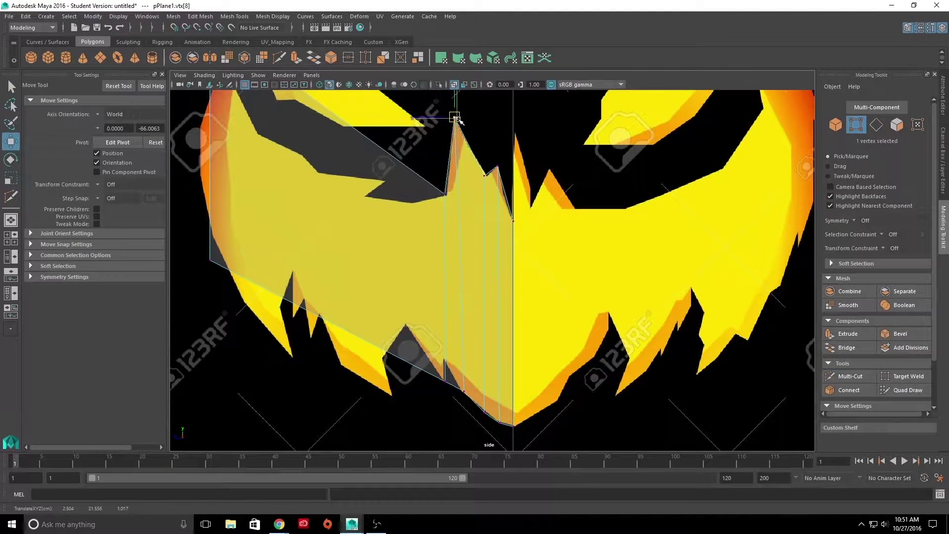
pyautogui.keyDown('ctrl'); pyautogui.click(410, 327); pyautogui.keyUp('ctrl')
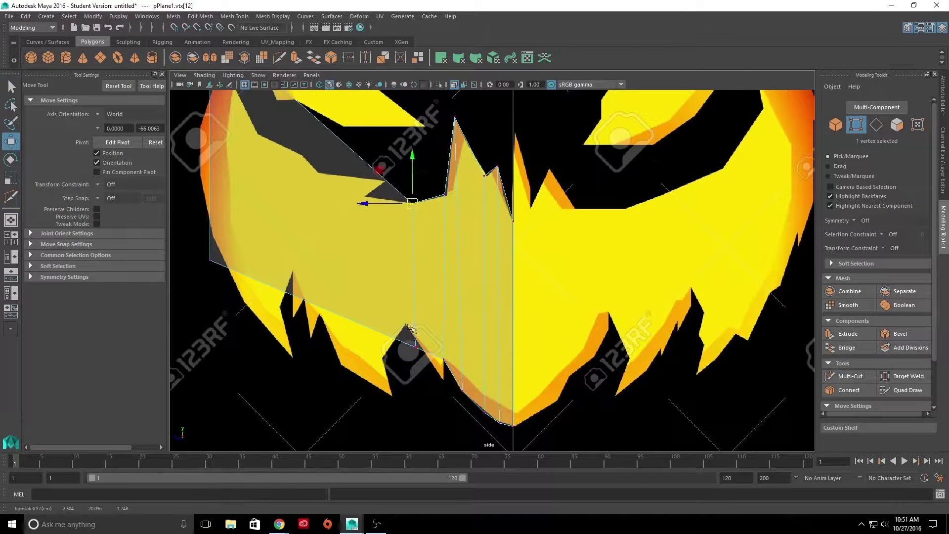
pyautogui.click(858, 378)
pyautogui.keyDown('ctrl'); pyautogui.click(395, 276); pyautogui.keyUp('ctrl')
pyautogui.press('w')
pyautogui.moveTo(391, 195); pyautogui.dragTo(368, 192)
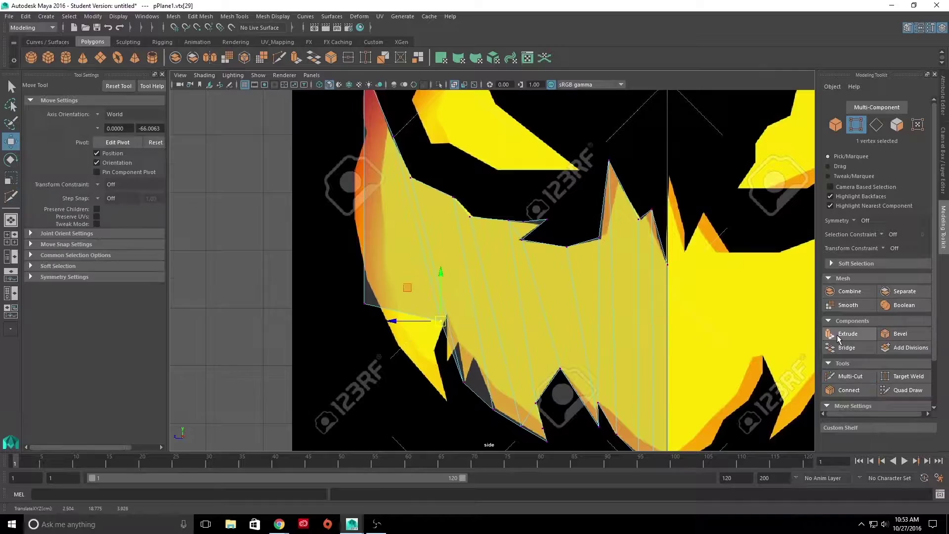
# Step: Extrude the lower-left border edge along the mouth outline and frame the reference
pyautogui.moveTo(403, 261); pyautogui.dragTo(397, 228, button='right')
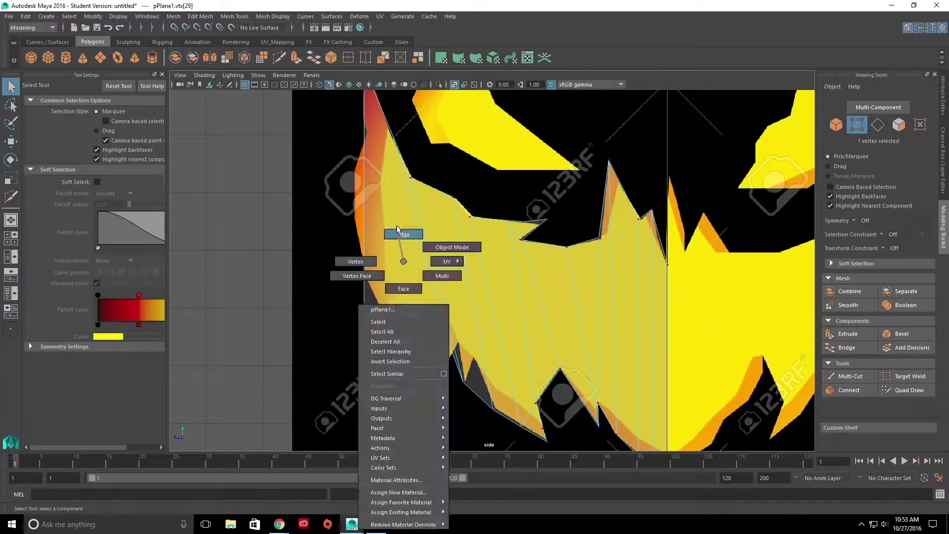
pyautogui.click(393, 345)
pyautogui.press('w')
pyautogui.keyDown('shift'); pyautogui.moveTo(406, 349); pyautogui.dragTo(424, 264); pyautogui.keyUp('shift')
pyautogui.click(860, 379)
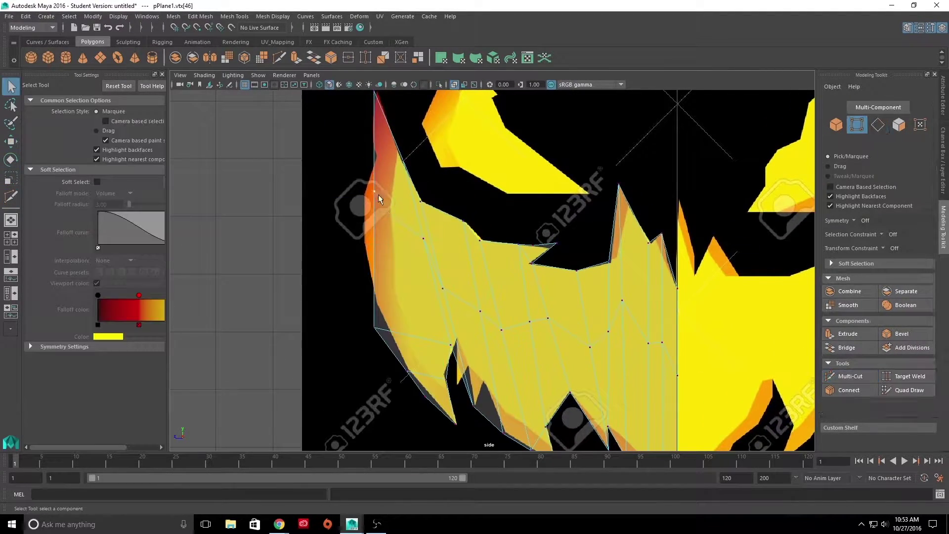
pyautogui.press('a')
pyautogui.click(938, 178)
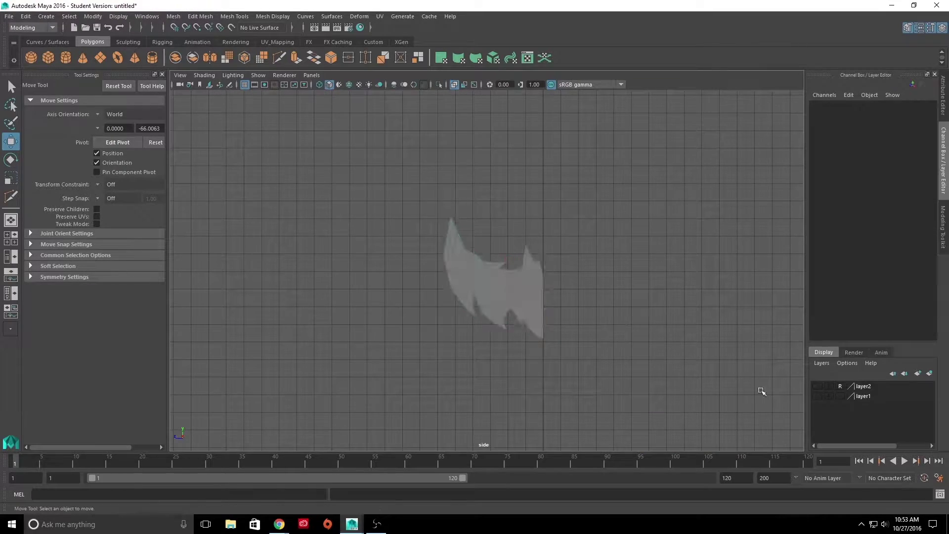
# Step: Give the second eye plane a single subdivision
pyautogui.scroll(3, 502, 229)
pyautogui.scroll(-5, 486, 339)
pyautogui.click(485, 339)
pyautogui.press('Tab')
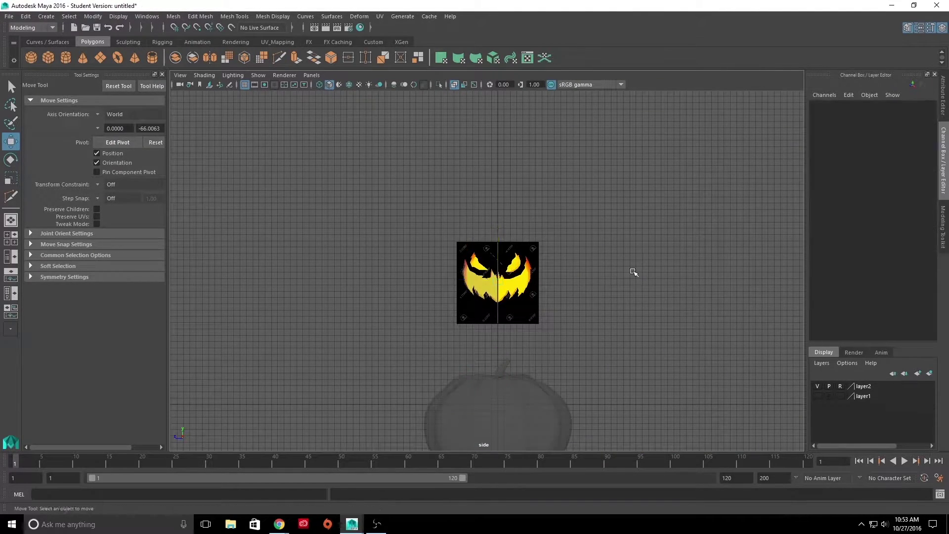
pyautogui.scroll(4, 631, 272)
pyautogui.write('1')
pyautogui.press('Return')
pyautogui.scroll(5, 514, 297)
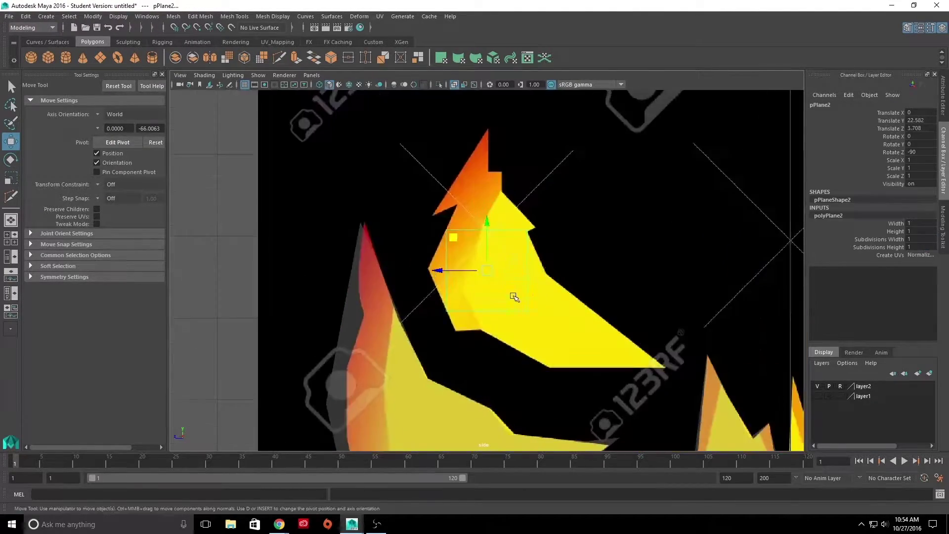
# Step: Move the eye plane's corner vertices over the eye and check it in wireframe perspective
pyautogui.moveTo(487, 271); pyautogui.dragTo(447, 266, button='right')
pyautogui.click(433, 285)
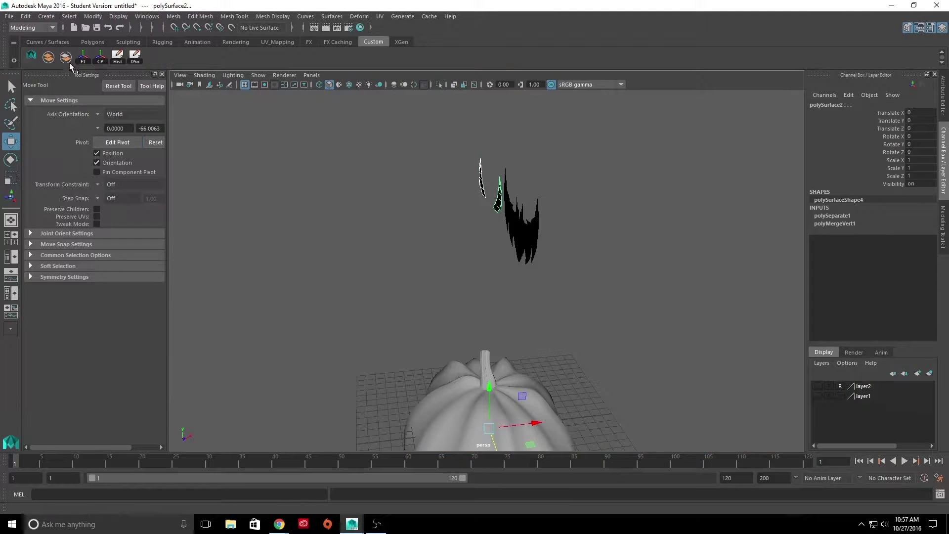
pyautogui.press('w')
pyautogui.press('4')
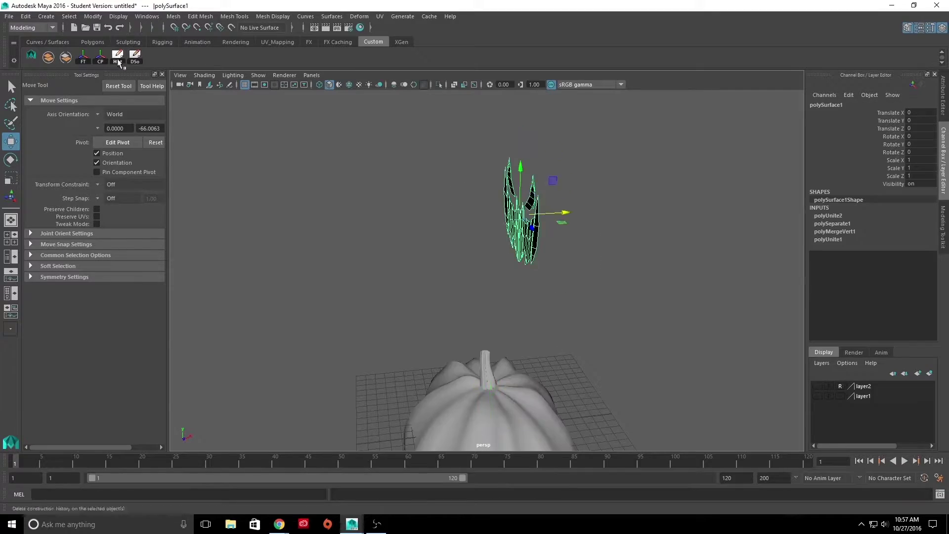
pyautogui.click(117, 59)
pyautogui.press('space')
pyautogui.press('space')
pyautogui.click(507, 295)
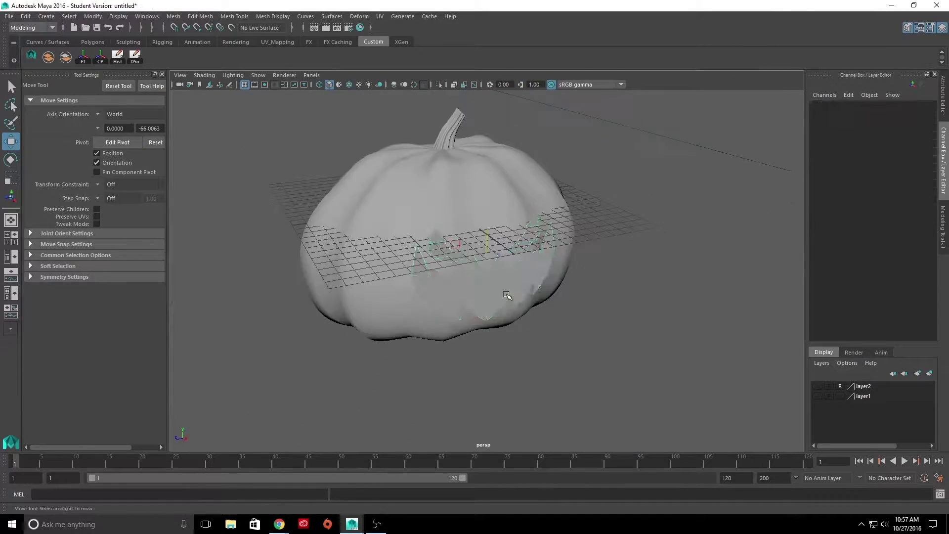
pyautogui.scroll(5, 508, 295)
# Step: Freeze transformations on the selected pumpkin and cutter meshes
pyautogui.scroll(-5, 642, 297)
pyautogui.scroll(-5, 686, 332)
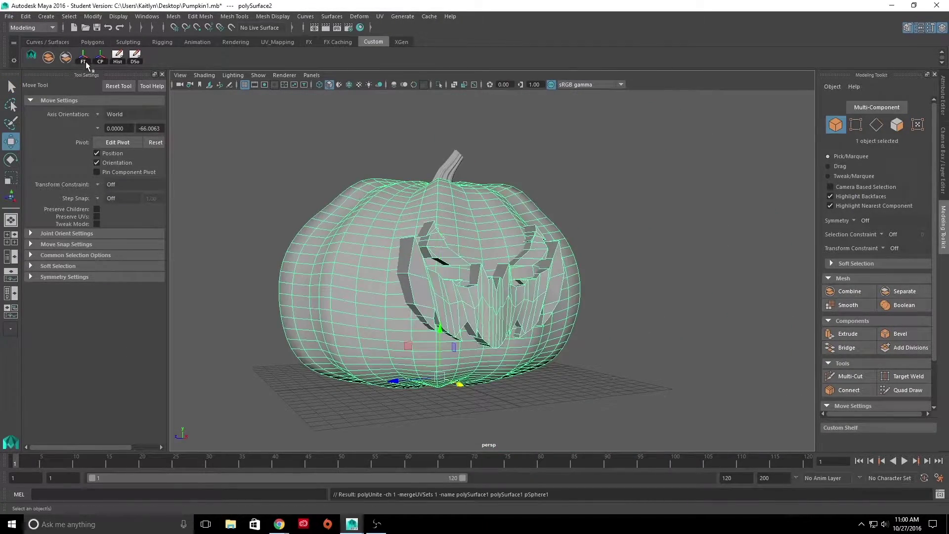
pyautogui.click(85, 61)
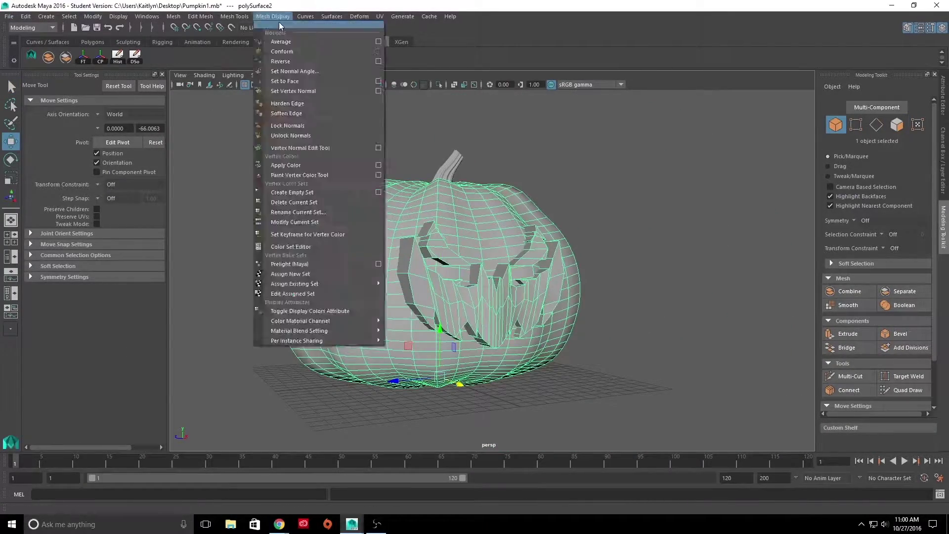
pyautogui.hotkey('ctrl', 'z')
# Step: Subtract the face cutter from the pumpkin with a boolean Difference
pyautogui.click(172, 16)
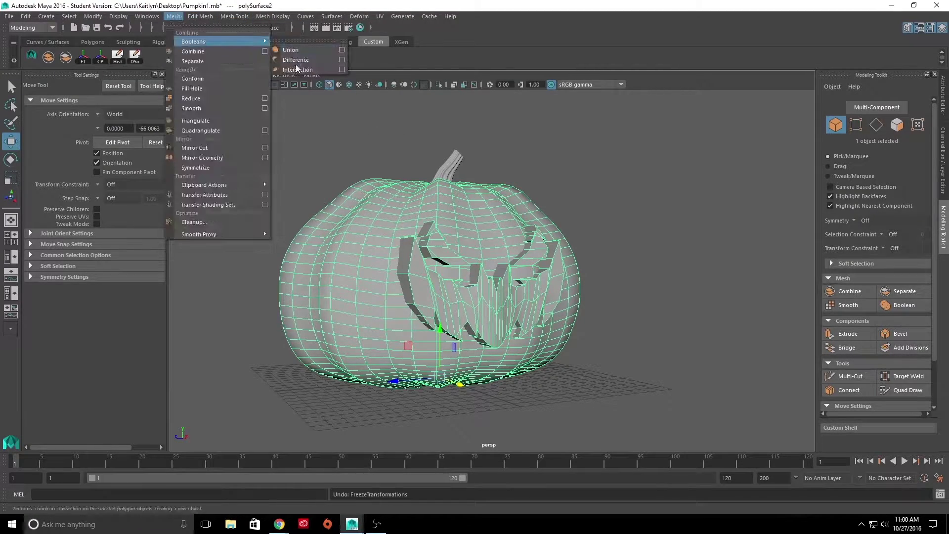
pyautogui.click(294, 53)
pyautogui.hotkey('ctrl', 'z')
pyautogui.click(173, 17)
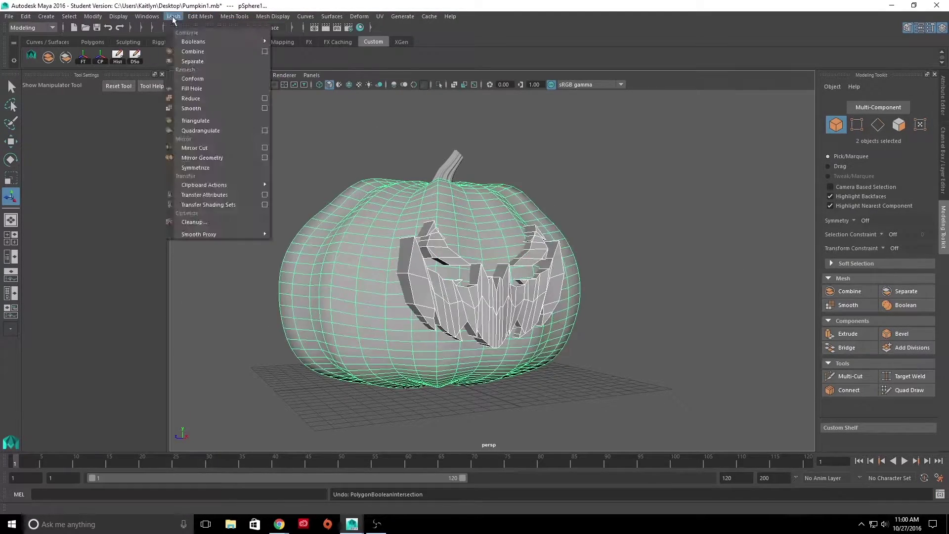
pyautogui.click(430, 230)
# Step: Select the leftover faces inside the carved mouth and eye openings in face mode
pyautogui.scroll(5, 491, 267)
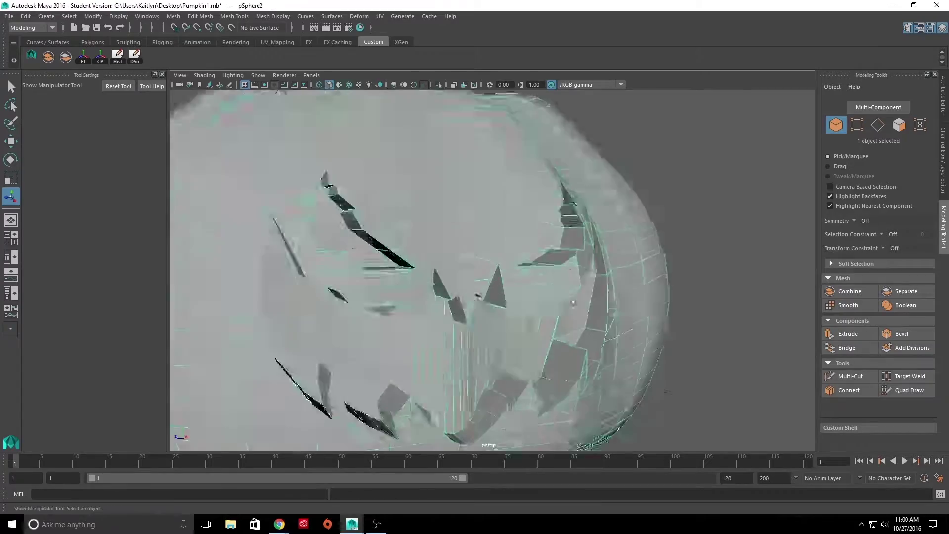
pyautogui.keyDown('alt'); pyautogui.moveTo(492, 267); pyautogui.dragTo(544, 208); pyautogui.keyUp('alt')
pyautogui.hotkey('ctrl', 'F11')
pyautogui.click(650, 181)
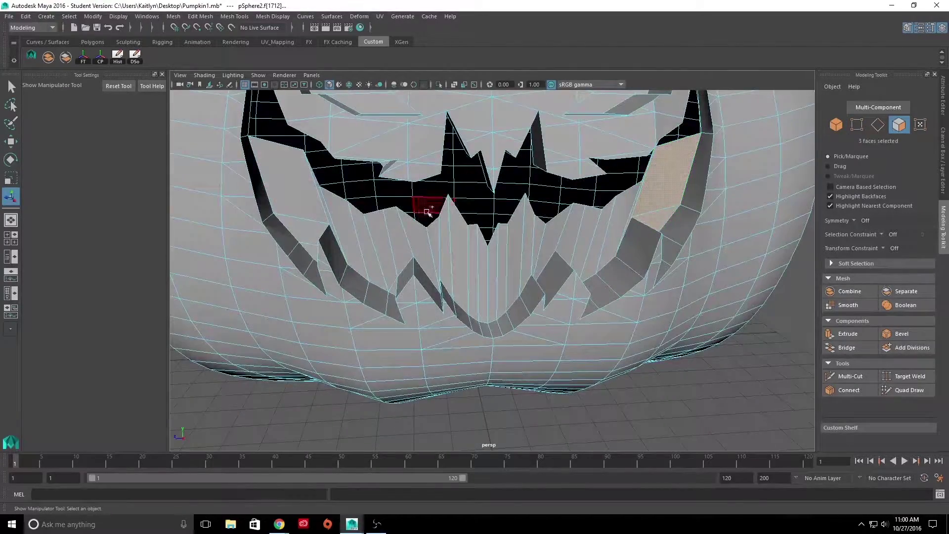
pyautogui.keyDown('alt'); pyautogui.moveTo(435, 208); pyautogui.dragTo(296, 212); pyautogui.keyUp('alt')
pyautogui.click(607, 275)
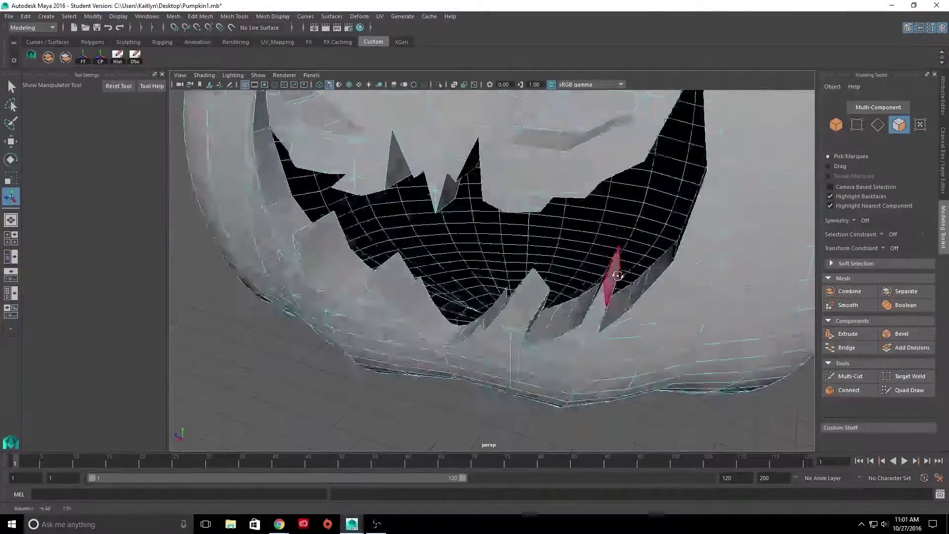
pyautogui.moveTo(607, 276)
pyautogui.keyDown('alt'); pyautogui.mouseDown()
pyautogui.moveTo(359, 187)
pyautogui.moveTo(533, 184)
pyautogui.mouseUp(); pyautogui.keyUp('alt')
pyautogui.keyDown('shift'); pyautogui.click(519, 202); pyautogui.keyUp('shift')
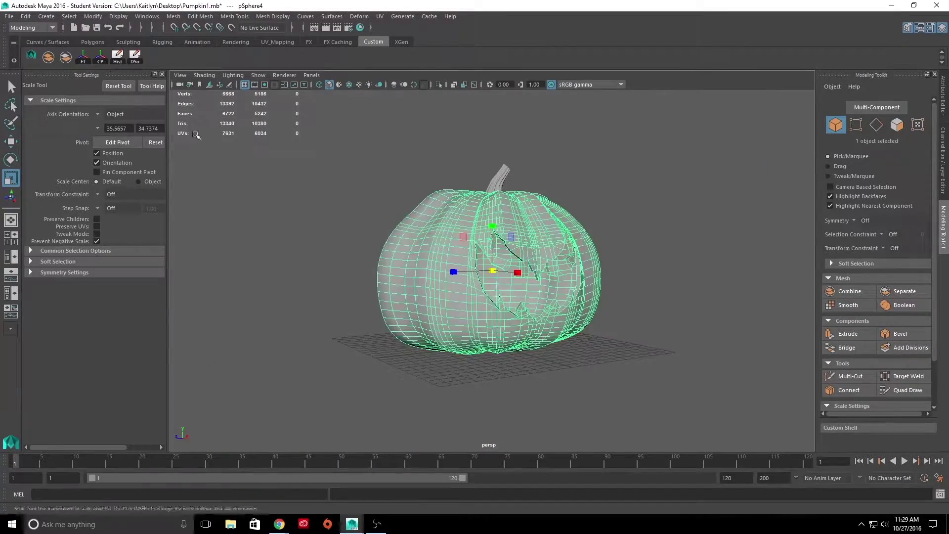
# Step: Orbit around the pumpkin to inspect the carved jack-o'-lantern face from several angles
pyautogui.click(196, 135)
pyautogui.keyDown('alt'); pyautogui.moveTo(346, 197); pyautogui.dragTo(500, 231); pyautogui.keyUp('alt')
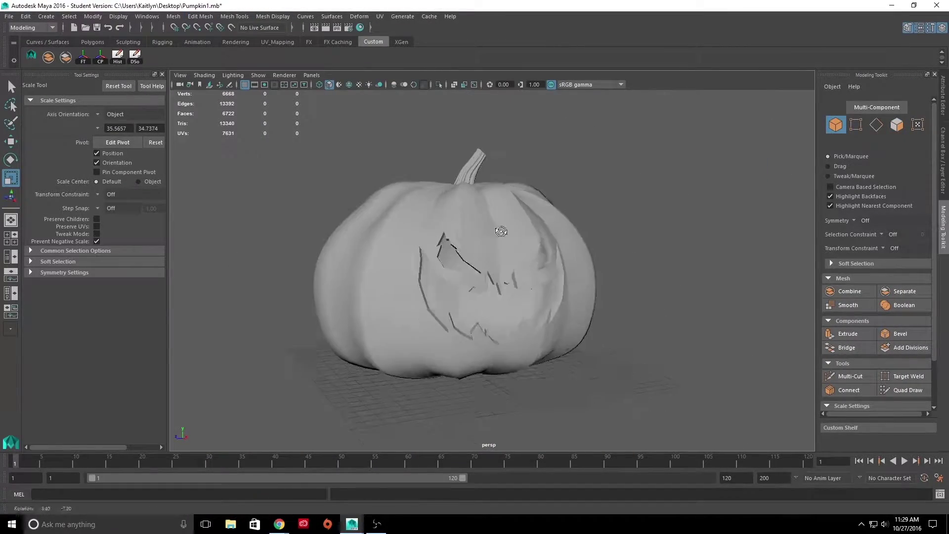
pyautogui.keyDown('alt'); pyautogui.moveTo(642, 220); pyautogui.dragTo(610, 271); pyautogui.keyUp('alt')
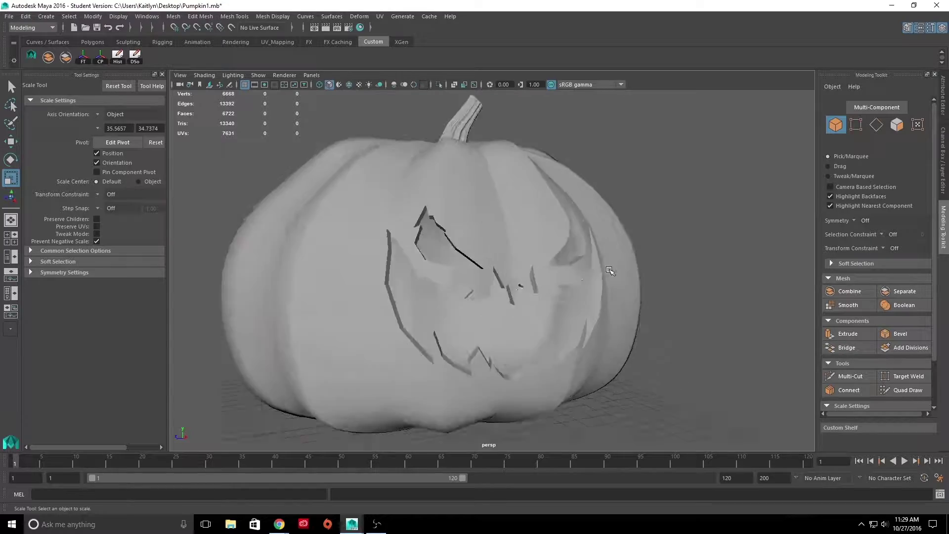
pyautogui.scroll(5, 592, 325)
pyautogui.moveTo(655, 342)
pyautogui.keyDown('alt'); pyautogui.mouseDown()
pyautogui.moveTo(690, 313)
pyautogui.moveTo(484, 192)
pyautogui.mouseUp(); pyautogui.keyUp('alt')
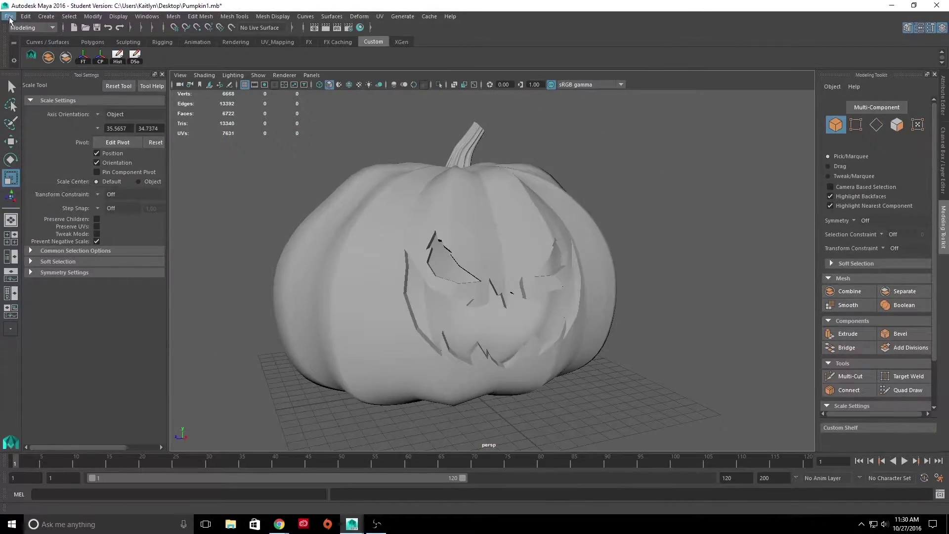
pyautogui.keyDown('alt'); pyautogui.moveTo(289, 187); pyautogui.dragTo(269, 173); pyautogui.keyUp('alt')
pyautogui.press('space')
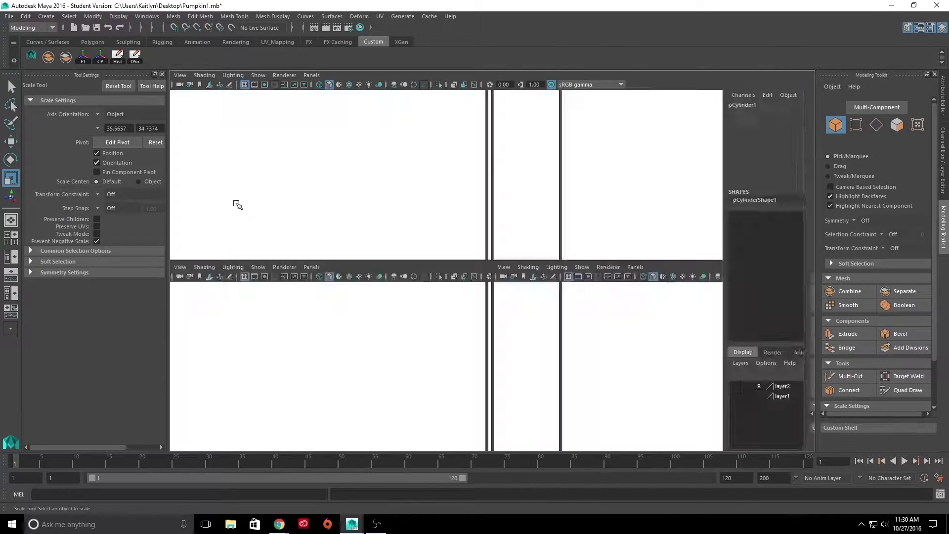
pyautogui.press('space')
pyautogui.moveTo(237, 203)
pyautogui.keyDown('alt'); pyautogui.mouseDown()
pyautogui.moveTo(474, 264)
pyautogui.moveTo(669, 277)
pyautogui.mouseUp(); pyautogui.keyUp('alt')
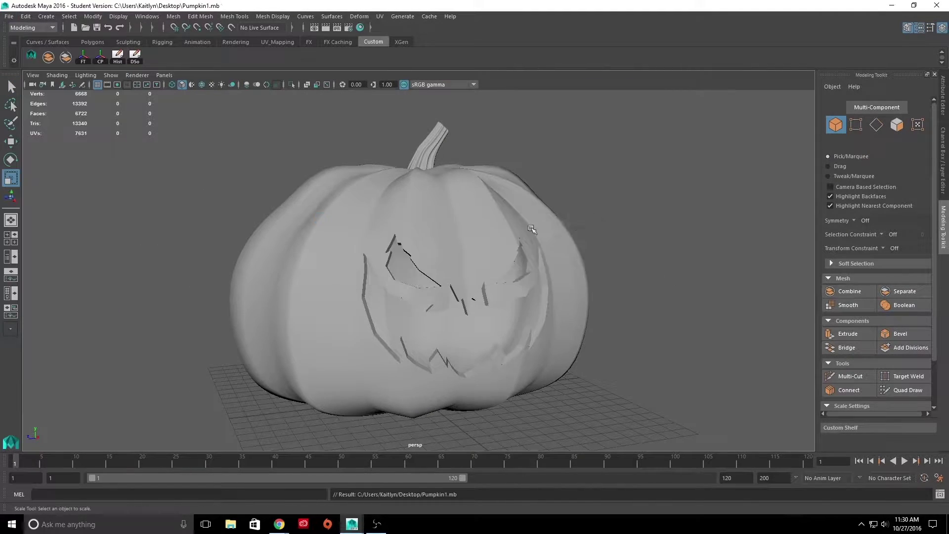
pyautogui.keyDown('alt'); pyautogui.moveTo(495, 222); pyautogui.dragTo(791, 208); pyautogui.keyUp('alt')
# Step: Create a polygon cylinder and add edge loops near its top cap
pyautogui.click(93, 41)
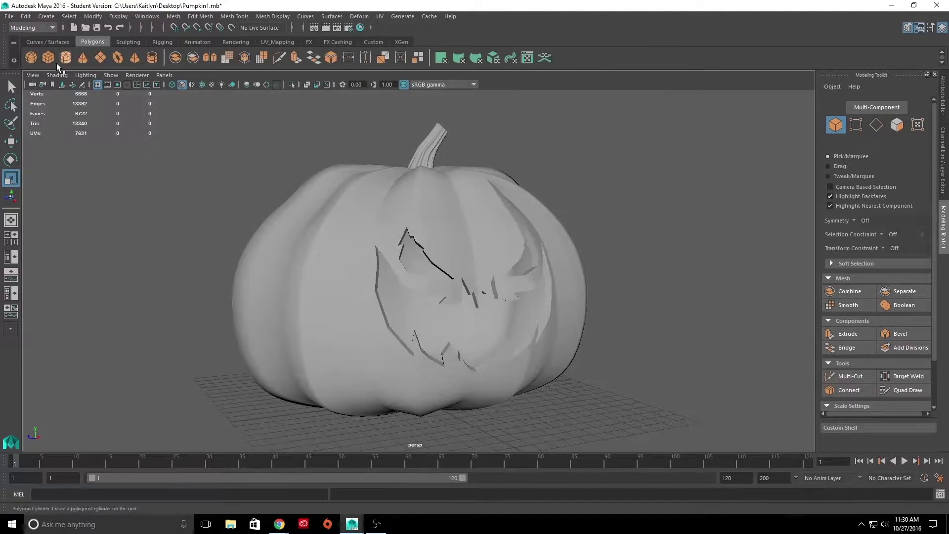
pyautogui.click(66, 57)
pyautogui.press('f')
pyautogui.moveTo(419, 205)
pyautogui.keyDown('alt'); pyautogui.mouseDown()
pyautogui.moveTo(394, 288)
pyautogui.moveTo(436, 212)
pyautogui.mouseUp(); pyautogui.keyUp('alt')
pyautogui.doubleClick(445, 203)
pyautogui.press('F10')
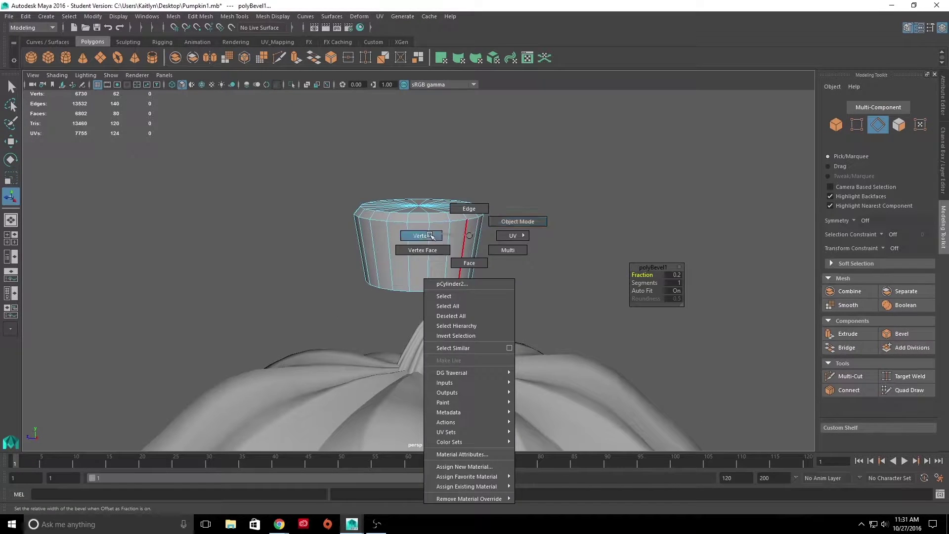
pyautogui.keyDown('shift'); pyautogui.moveTo(435, 255); pyautogui.dragTo(425, 277, button='right'); pyautogui.keyUp('shift')
pyautogui.click(370, 255)
pyautogui.press('w')
pyautogui.keyDown('shift'); pyautogui.moveTo(423, 188); pyautogui.dragTo(556, 249, button='right'); pyautogui.keyUp('shift')
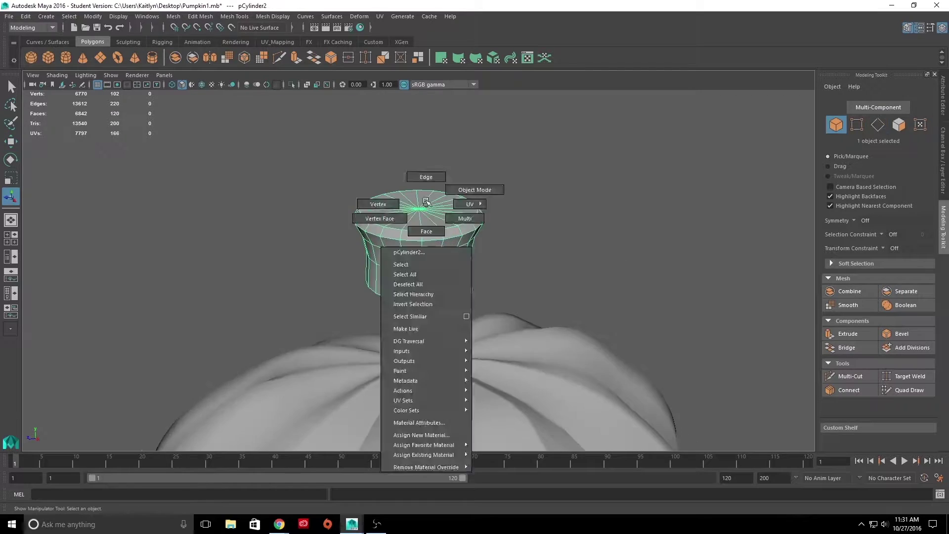
# Step: Bevel the cylinder's top edges with fraction 0.8 and flare out its rim
pyautogui.press('r')
pyautogui.moveTo(557, 249)
pyautogui.keyDown('alt'); pyautogui.mouseDown()
pyautogui.moveTo(401, 275)
pyautogui.moveTo(742, 277)
pyautogui.mouseUp(); pyautogui.keyUp('alt')
pyautogui.click(899, 333)
pyautogui.click(643, 275)
pyautogui.moveTo(613, 238); pyautogui.dragTo(628, 238, button='middle')
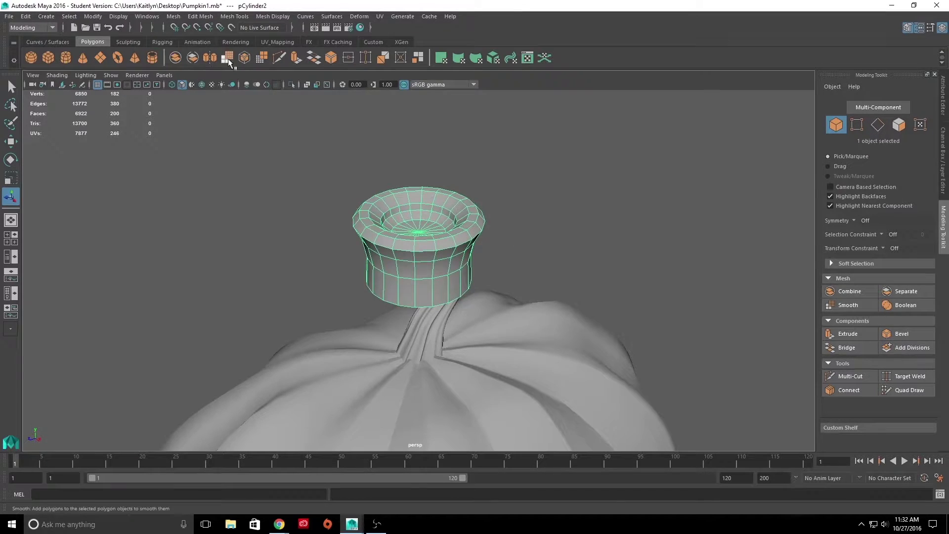
# Step: Scale down the small cylinder inside the pumpkin
pyautogui.moveTo(415, 223)
pyautogui.keyDown('alt'); pyautogui.mouseDown()
pyautogui.moveTo(442, 368)
pyautogui.moveTo(346, 297)
pyautogui.moveTo(247, 321)
pyautogui.mouseUp(); pyautogui.keyUp('alt')
pyautogui.scroll(-5, 425, 277)
pyautogui.press('w')
pyautogui.click(99, 406)
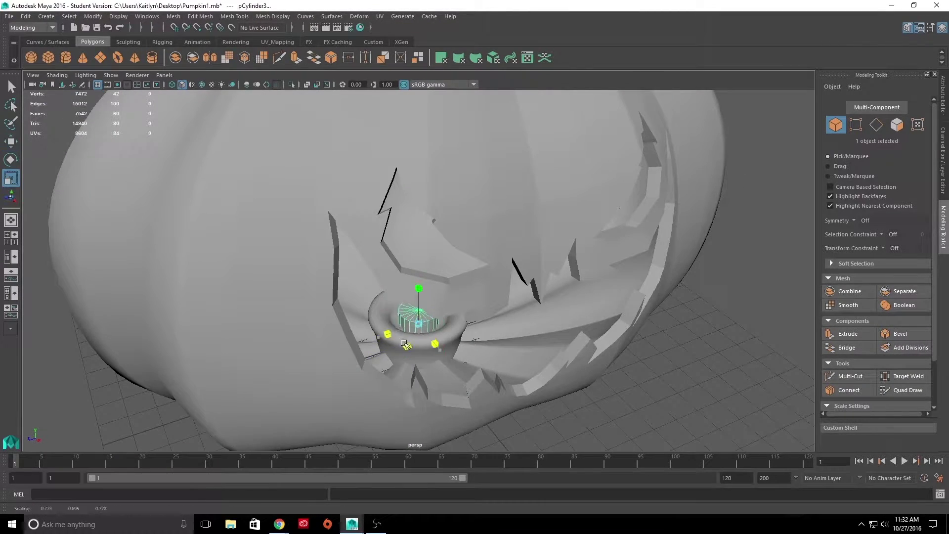
pyautogui.keyDown('alt'); pyautogui.moveTo(405, 343); pyautogui.dragTo(278, 207); pyautogui.keyUp('alt')
pyautogui.scroll(5, 277, 206)
# Step: Duplicate the cylinder into a thin wick and position it on the candle
pyautogui.hotkey('ctrl', 'd')
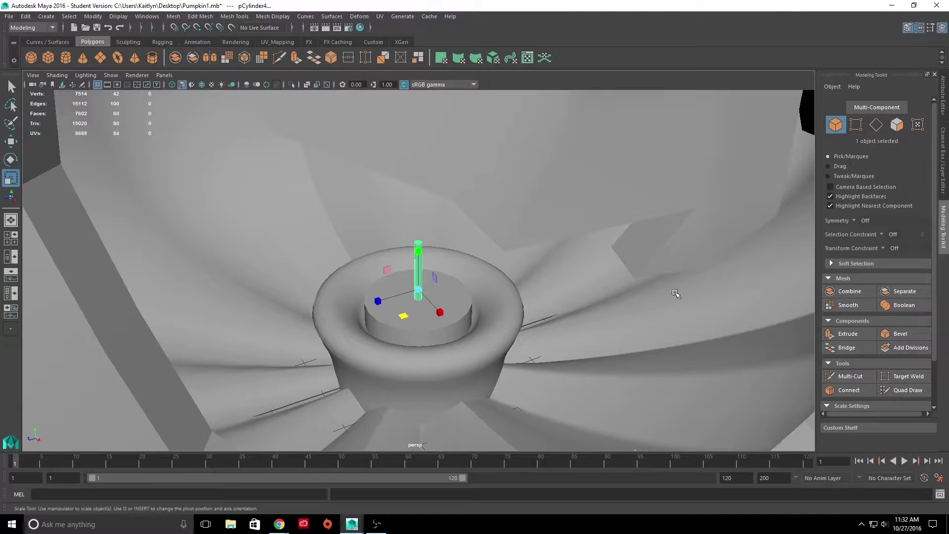
pyautogui.click(848, 390)
pyautogui.hotkey('ctrl', 'z')
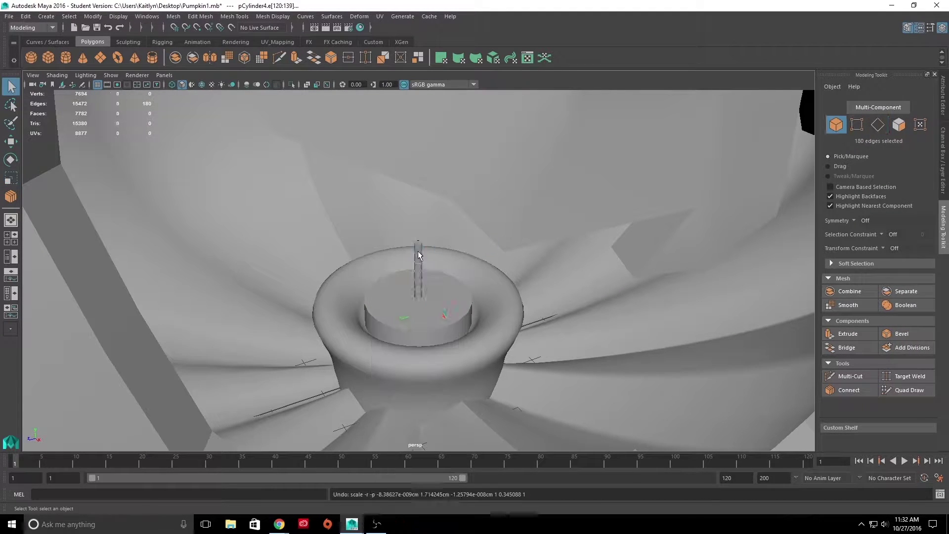
pyautogui.click(418, 254)
pyautogui.press('w')
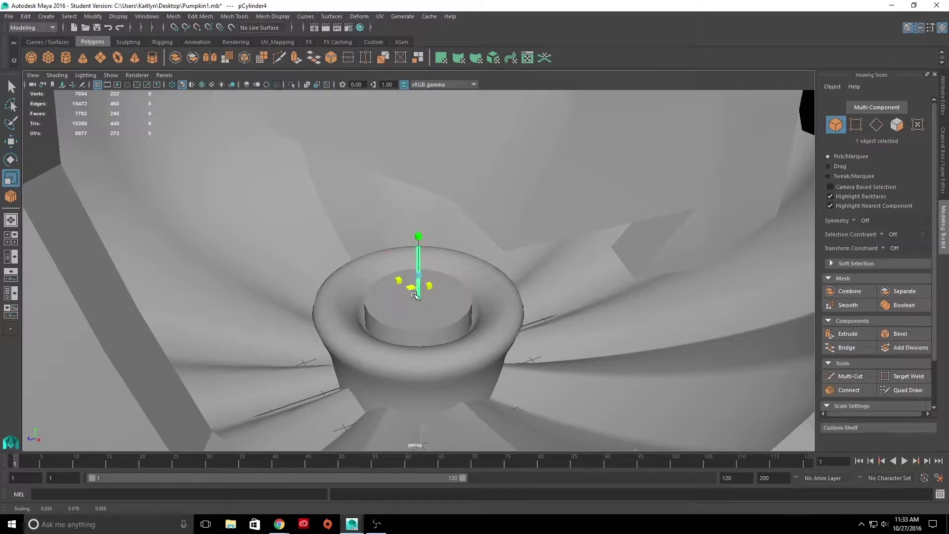
pyautogui.scroll(-5, 415, 295)
pyautogui.scroll(6, 415, 295)
pyautogui.click(273, 17)
pyautogui.moveTo(378, 123)
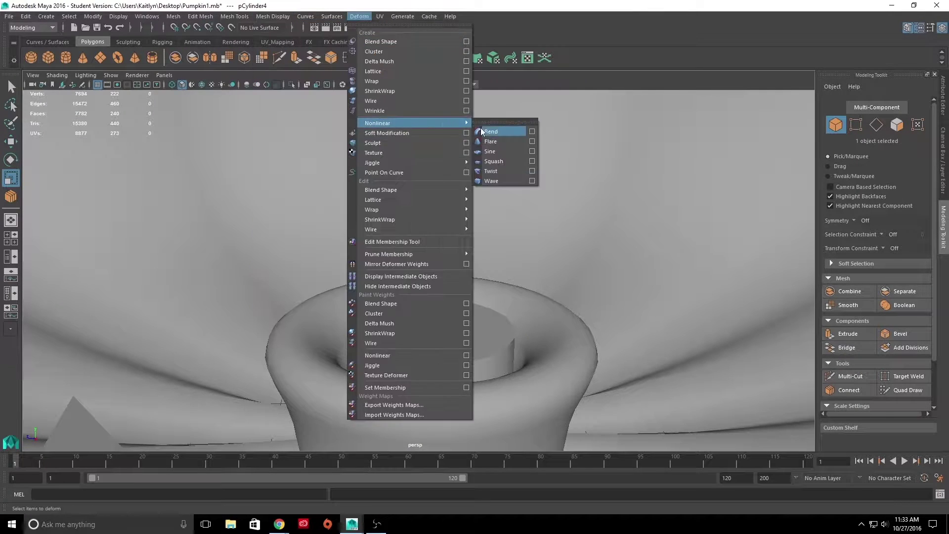
# Step: Add a Bend deformer to the wick, reapplying it to get a gentler curvature
pyautogui.click(490, 131)
pyautogui.hotkey('ctrl', 'a')
pyautogui.click(891, 239)
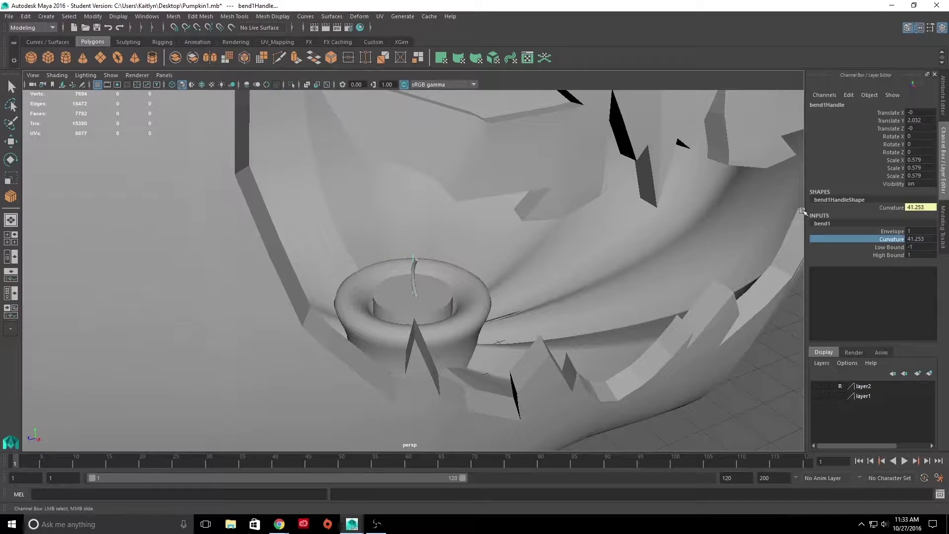
pyautogui.hotkey('ctrl', 'z')
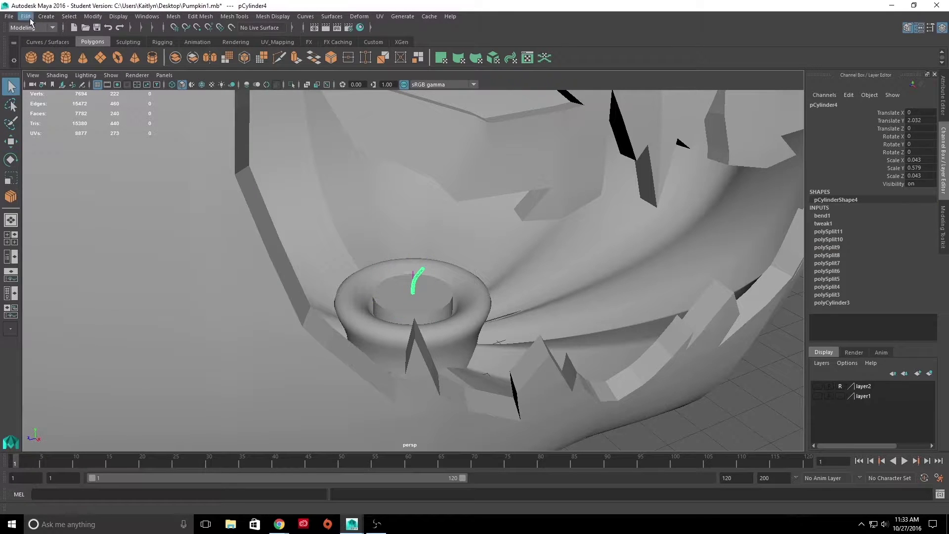
pyautogui.click(373, 42)
pyautogui.click(359, 16)
pyautogui.click(367, 48)
pyautogui.click(821, 223)
pyautogui.click(891, 239)
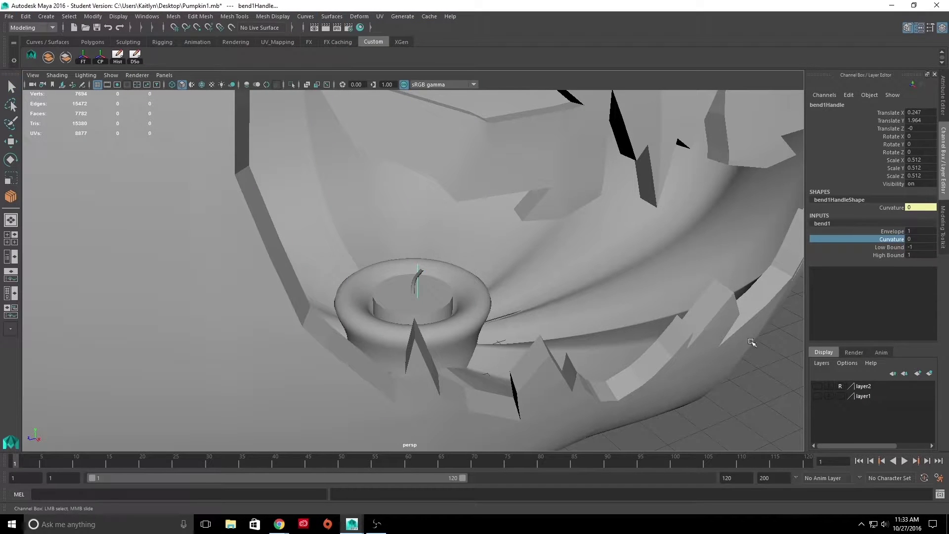
# Step: Position the bent wick on the candle and add a new cone to the scene
pyautogui.click(415, 279)
pyautogui.press('w')
pyautogui.scroll(5, 425, 290)
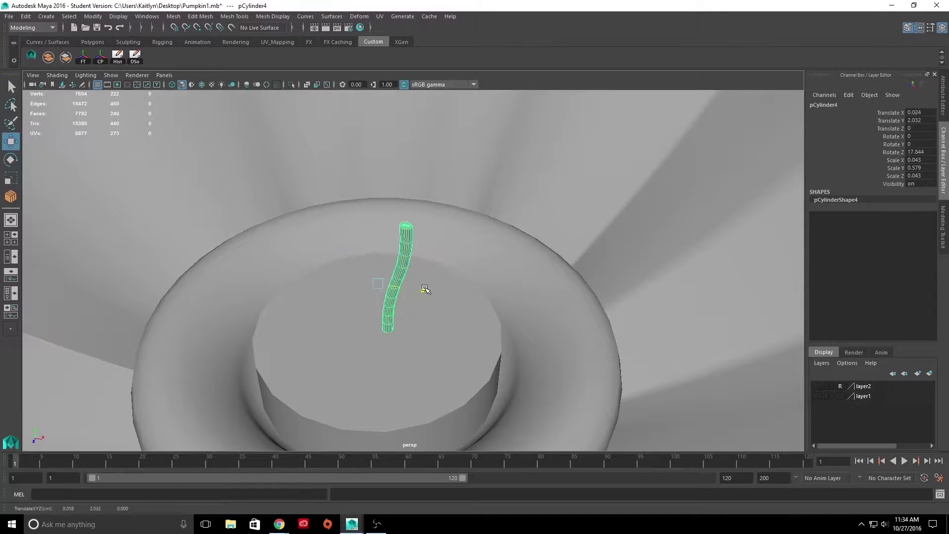
pyautogui.keyDown('alt'); pyautogui.moveTo(425, 290); pyautogui.dragTo(412, 274); pyautogui.keyUp('alt')
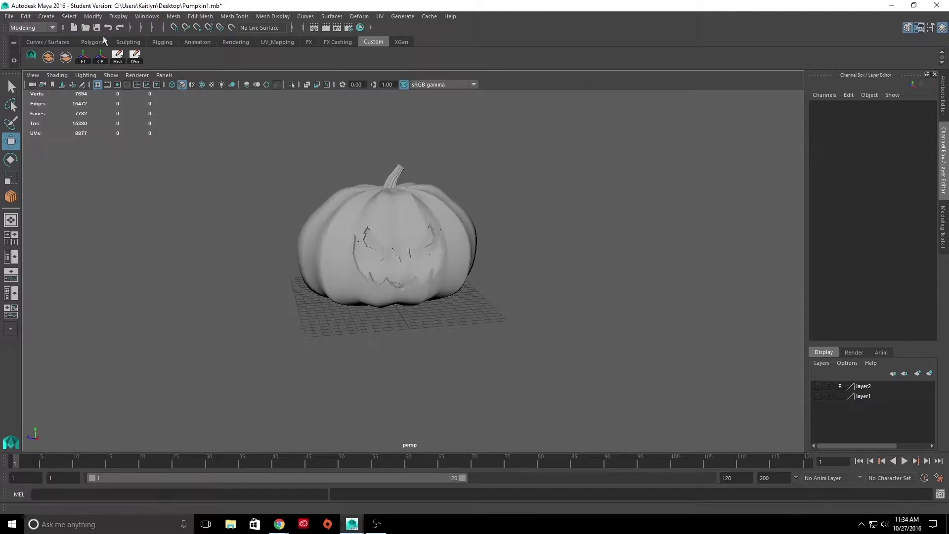
pyautogui.click(93, 42)
pyautogui.click(82, 57)
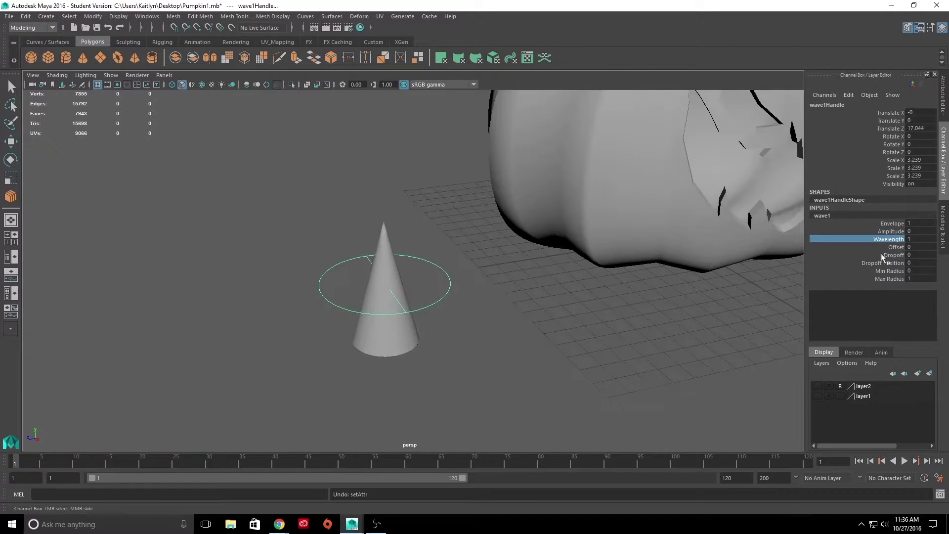
# Step: Set the wave deformer's Amplitude to -0.1 on the new cone
pyautogui.moveTo(694, 352)
pyautogui.keyDown('alt'); pyautogui.mouseDown()
pyautogui.moveTo(474, 308)
pyautogui.moveTo(472, 286)
pyautogui.moveTo(435, 275)
pyautogui.mouseUp(); pyautogui.keyUp('alt')
pyautogui.press('w')
pyautogui.hotkey('ctrl', 'z')
pyautogui.click(821, 216)
pyautogui.click(891, 231)
pyautogui.moveTo(751, 289); pyautogui.dragTo(719, 289, button='middle')
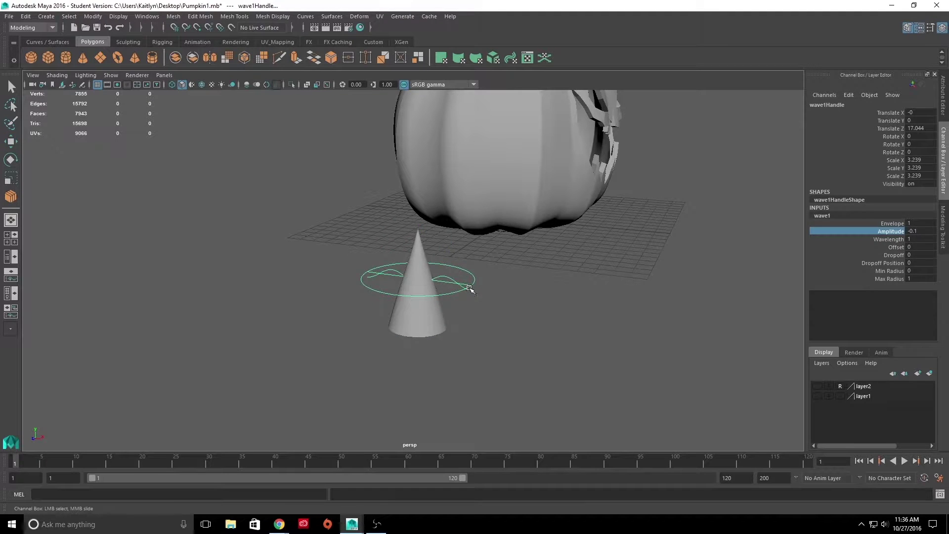
pyautogui.moveTo(470, 288); pyautogui.dragTo(409, 274)
pyautogui.hotkey('ctrl', 'z')
# Step: Key the wave Offset at 0 on frame 1 and 9.5 on frame 120, then play it back
pyautogui.click(822, 215)
pyautogui.click(836, 247)
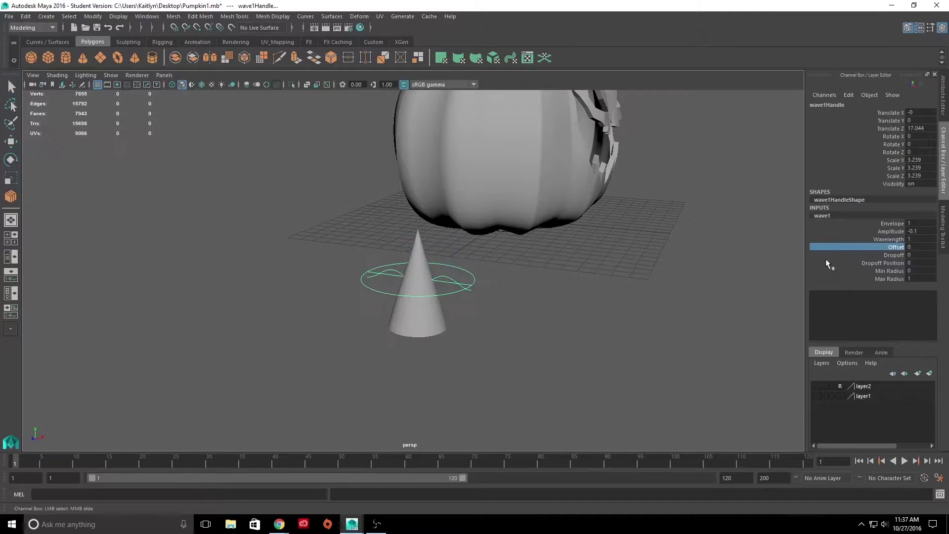
pyautogui.scroll(3, 658, 278)
pyautogui.rightClick(891, 248)
pyautogui.click(840, 20)
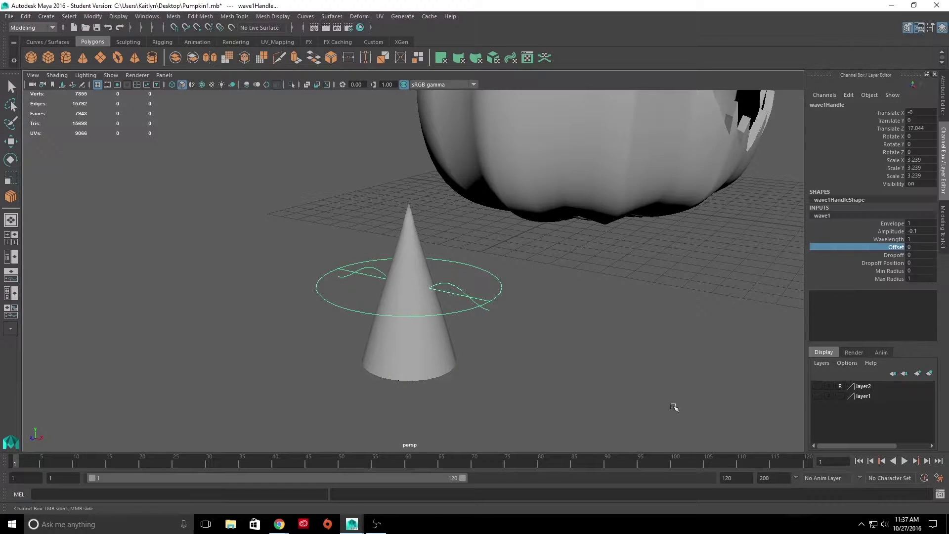
pyautogui.moveTo(692, 463)
pyautogui.mouseDown()
pyautogui.moveTo(268, 475)
pyautogui.moveTo(807, 469)
pyautogui.mouseUp()
pyautogui.moveTo(578, 389); pyautogui.dragTo(625, 389, button='middle')
pyautogui.click(904, 460)
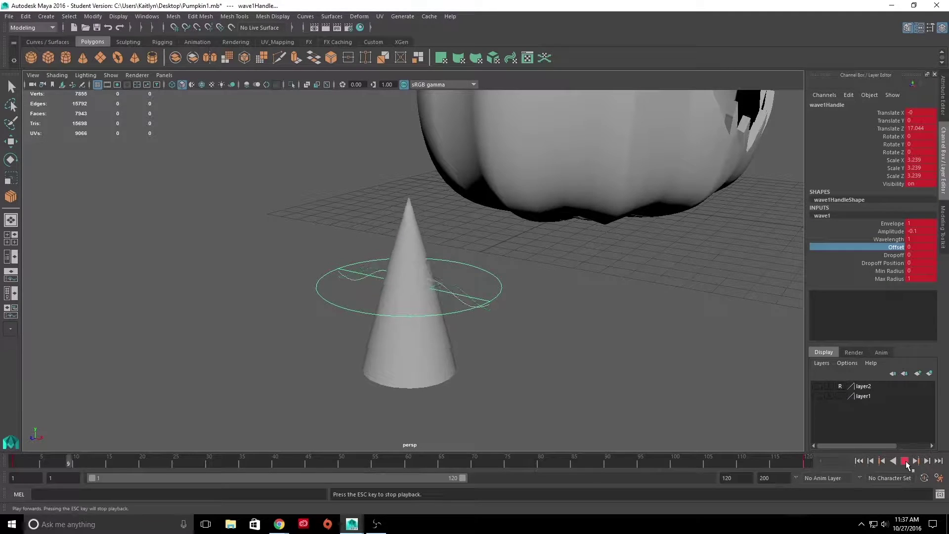
# Step: Stop playback, select the wave handle and scale it down
pyautogui.press('Escape')
pyautogui.click(419, 327)
pyautogui.press('a')
pyautogui.click(494, 290)
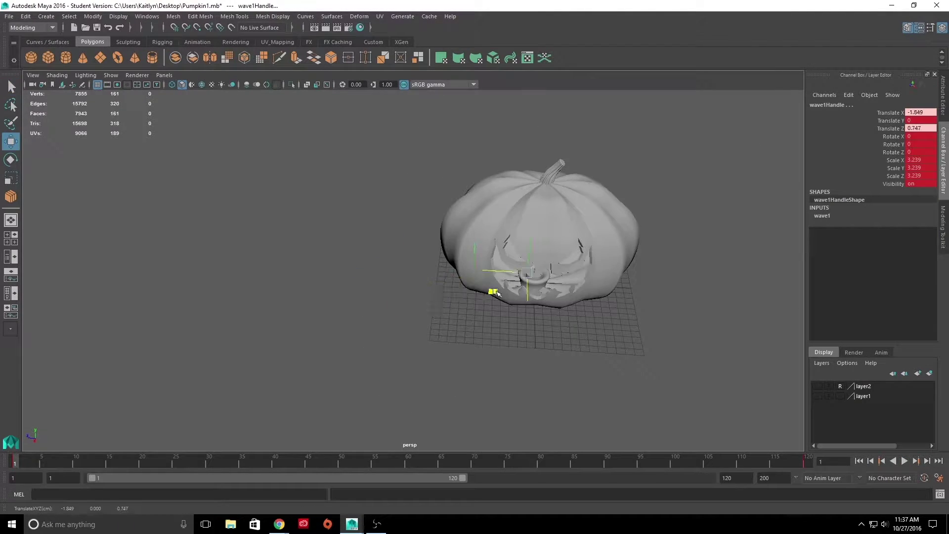
pyautogui.press('r')
pyautogui.scroll(5, 397, 319)
pyautogui.scroll(5, 346, 277)
# Step: Move the wave handle above the wick and zoom in on the cone
pyautogui.press('w')
pyautogui.moveTo(546, 237); pyautogui.dragTo(328, 211)
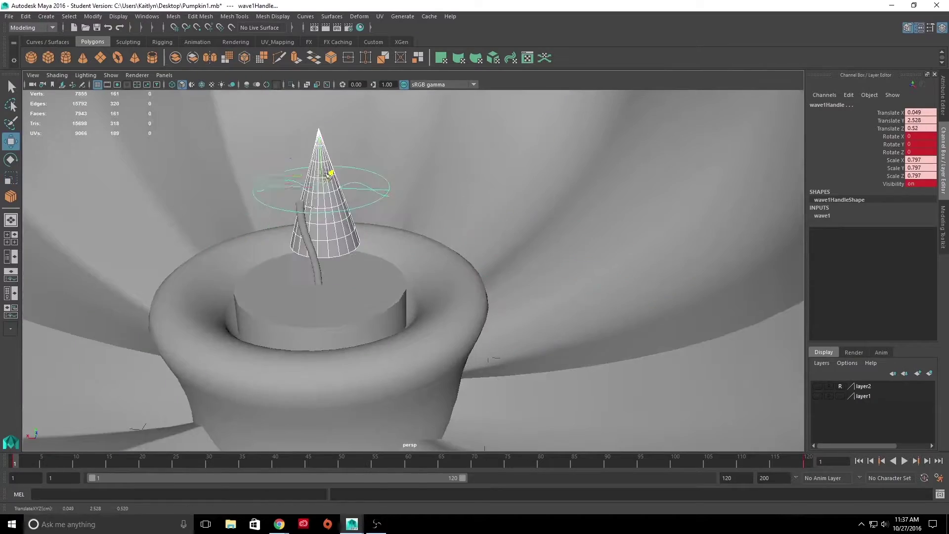
pyautogui.scroll(3, 346, 277)
pyautogui.keyDown('alt'); pyautogui.moveTo(494, 321); pyautogui.dragTo(551, 343); pyautogui.keyUp('alt')
pyautogui.scroll(3, 544, 336)
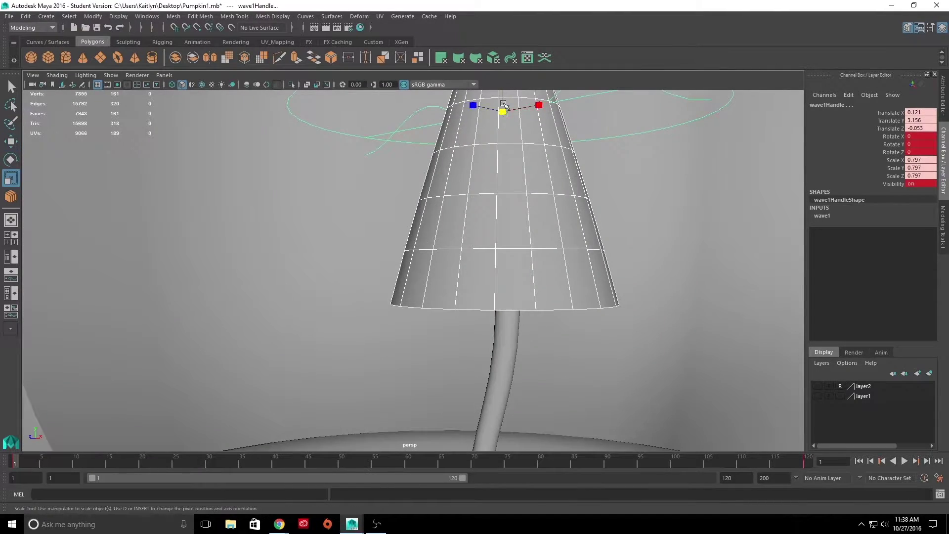
pyautogui.scroll(-5, 544, 208)
# Step: Set the cone's cap subdivisions and connect an edge ring with 9 new edge loops
pyautogui.click(494, 208)
pyautogui.click(882, 271)
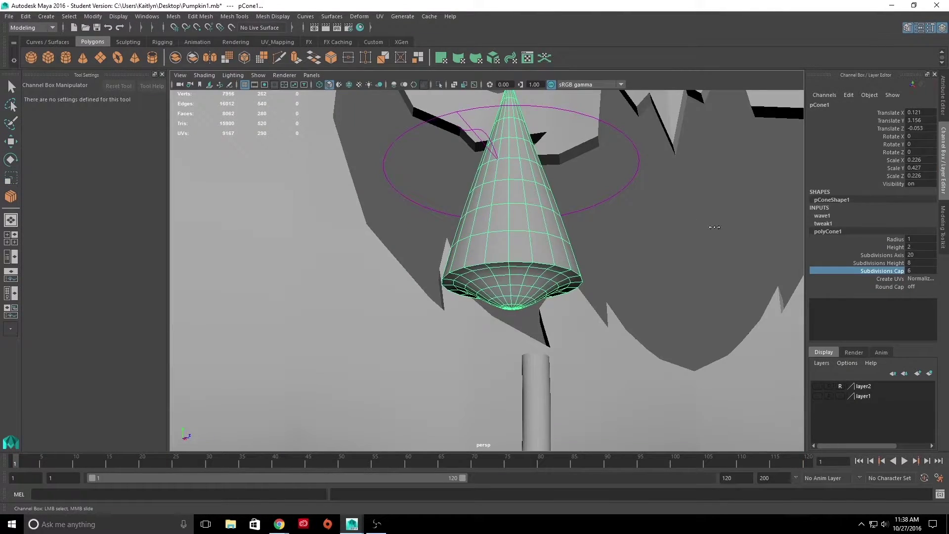
pyautogui.moveTo(714, 226); pyautogui.dragTo(692, 227, button='middle')
pyautogui.doubleClick(514, 254)
pyautogui.click(942, 227)
pyautogui.click(849, 390)
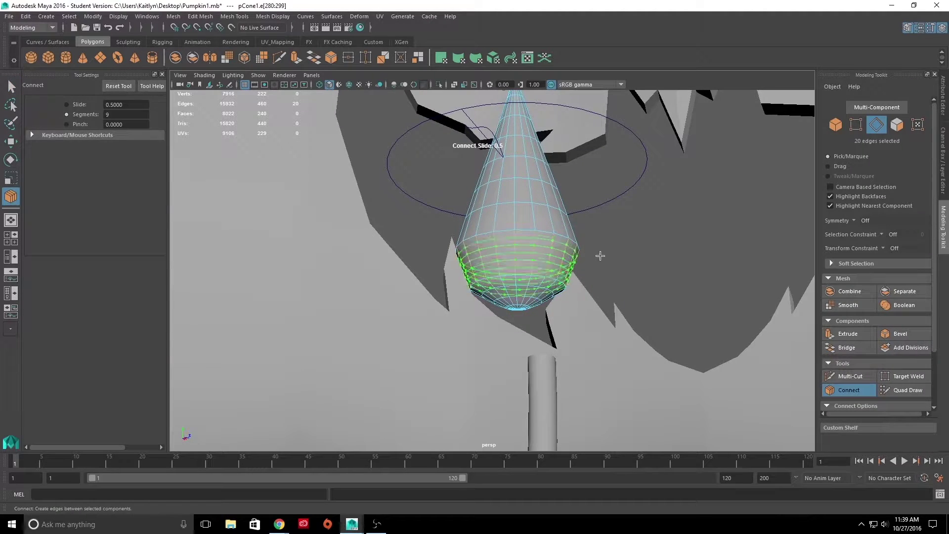
pyautogui.press('q')
pyautogui.press('f')
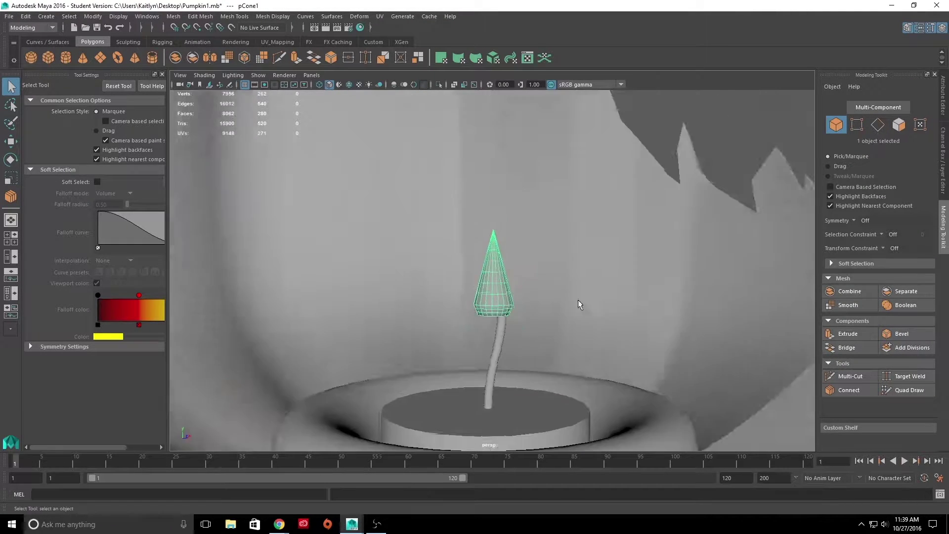
# Step: Add another edge loop to the cone and check its underside
pyautogui.scroll(-10, 579, 304)
pyautogui.press('f')
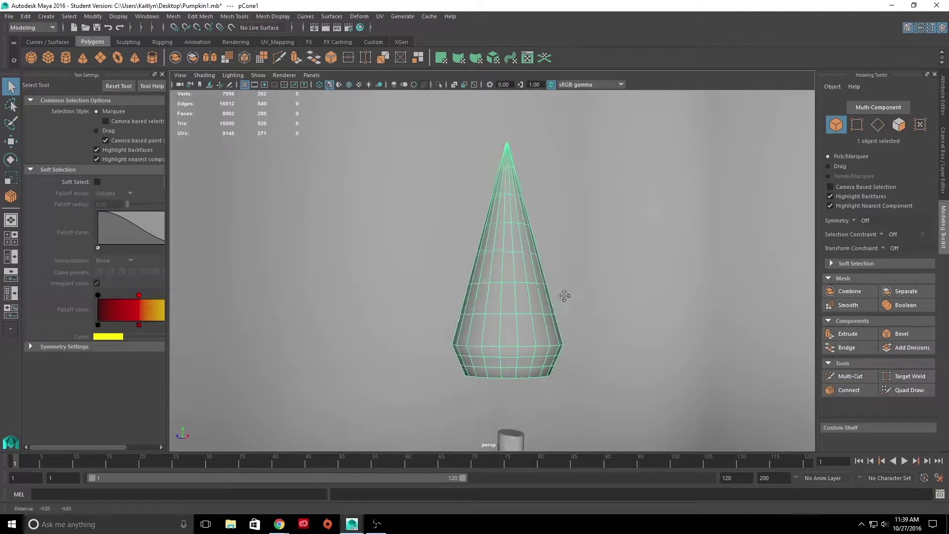
pyautogui.press('F10')
pyautogui.hotkey('ctrl', 'b')
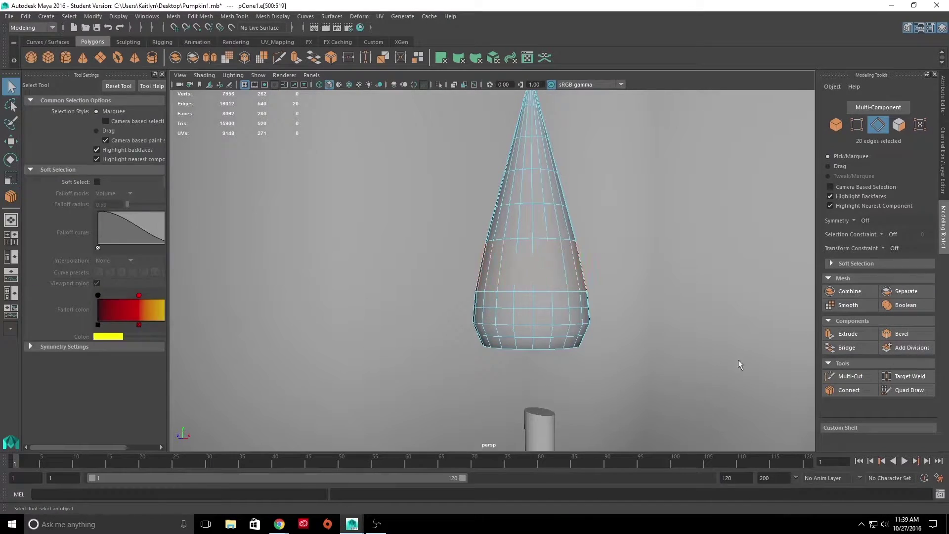
pyautogui.scroll(5, 545, 278)
pyautogui.moveTo(526, 218)
pyautogui.keyDown('alt'); pyautogui.mouseDown()
pyautogui.moveTo(554, 262)
pyautogui.moveTo(488, 267)
pyautogui.moveTo(499, 384)
pyautogui.mouseUp(); pyautogui.keyUp('alt')
pyautogui.press('F8')
pyautogui.scroll(-5, 544, 260)
# Step: Move the flame's pivot down to its base on the wick tip
pyautogui.press('w')
pyautogui.press('d')
pyautogui.scroll(4, 504, 346)
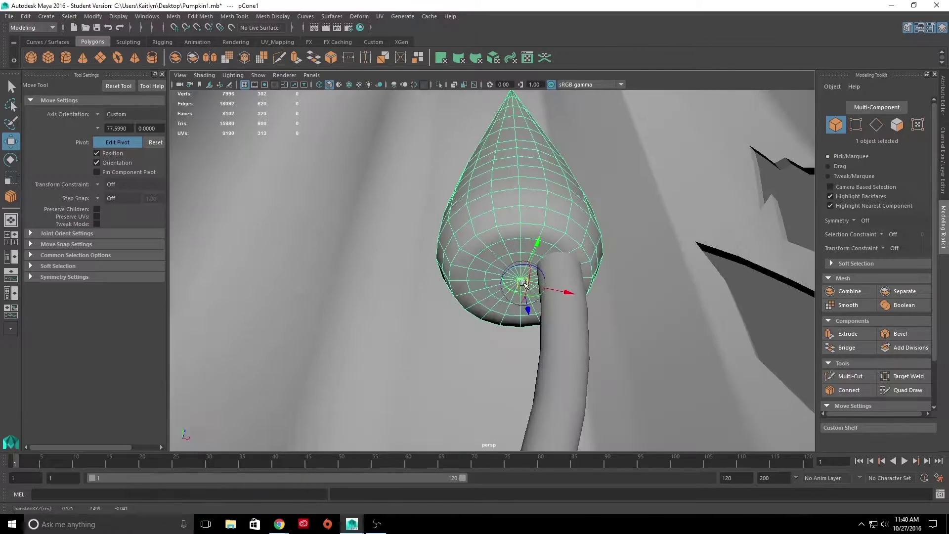
pyautogui.keyDown('alt'); pyautogui.moveTo(543, 296); pyautogui.dragTo(617, 315); pyautogui.keyUp('alt')
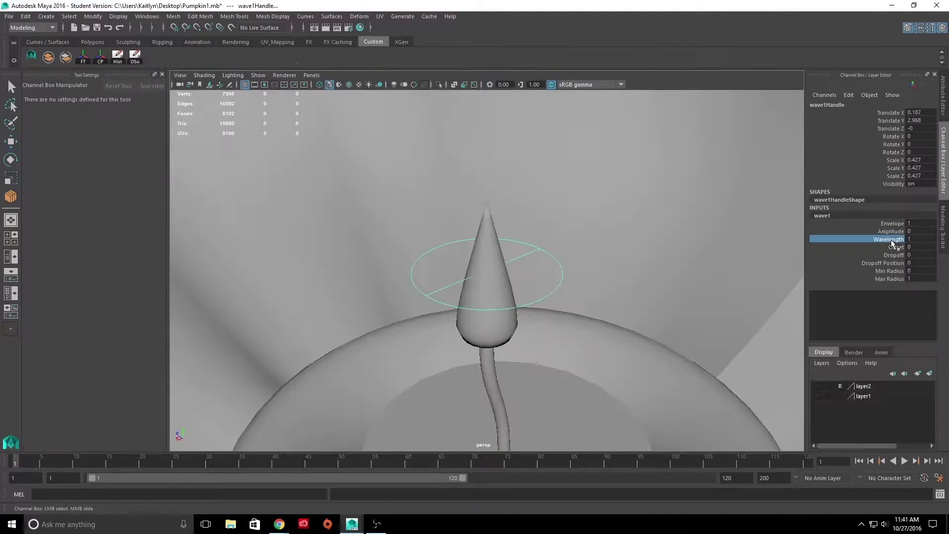
# Step: Set wave1 Amplitude to 0.4, adjust its Wavelength, key the channels and play the flame animation
pyautogui.click(888, 239)
pyautogui.moveTo(741, 250); pyautogui.dragTo(715, 249, button='middle')
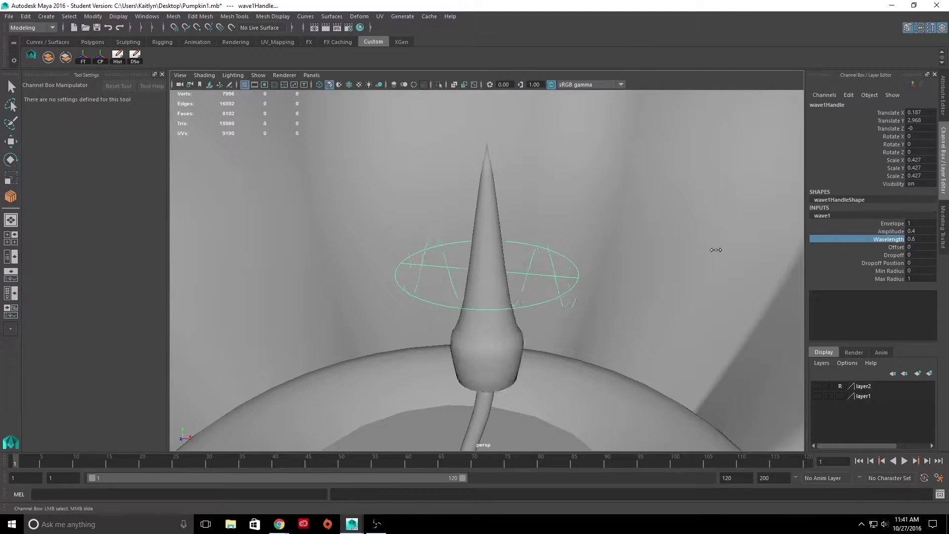
pyautogui.click(889, 246)
pyautogui.press('s')
pyautogui.click(904, 460)
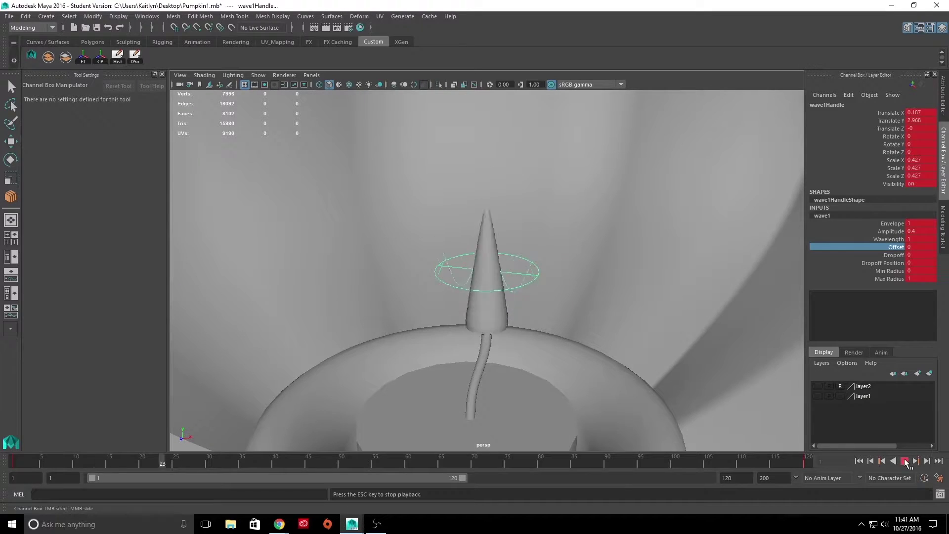
pyautogui.press('w')
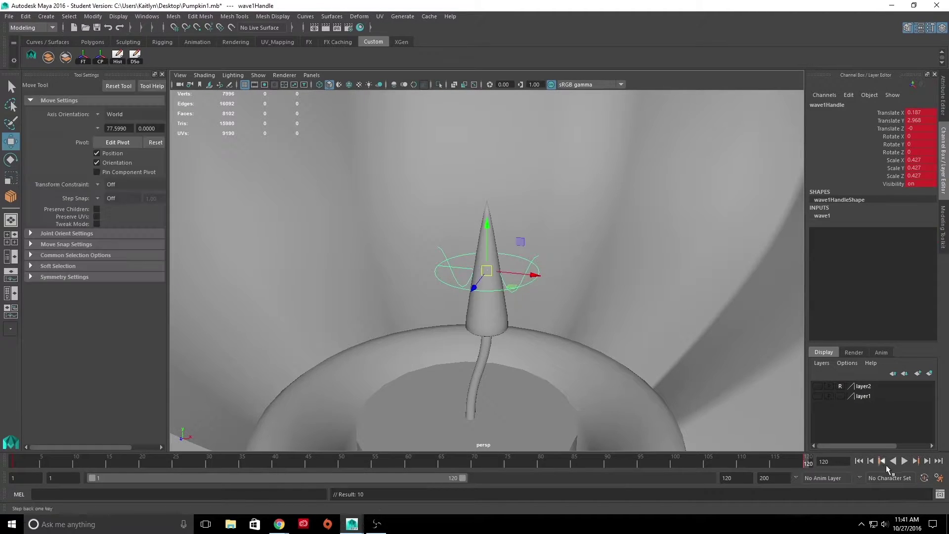